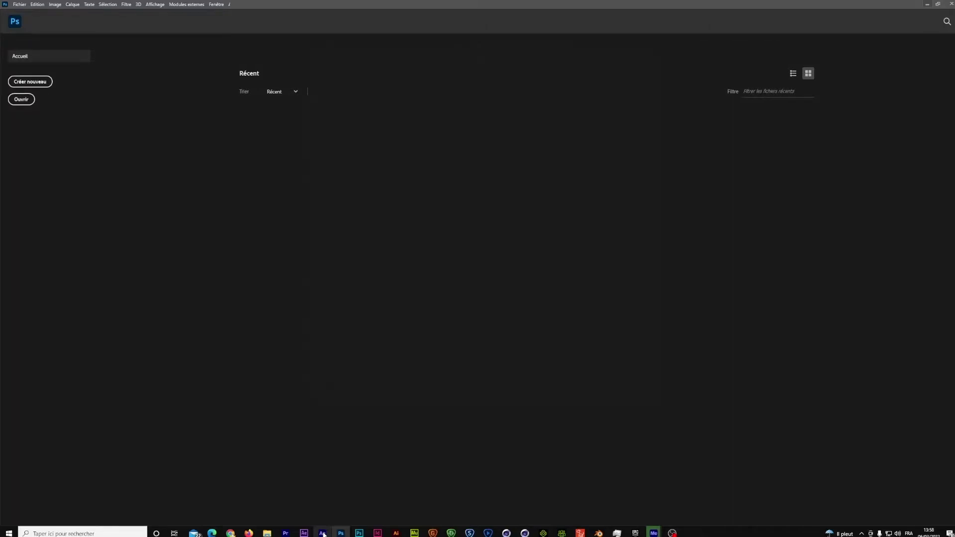
pyautogui.click(323, 533)
pyautogui.moveTo(340, 531)
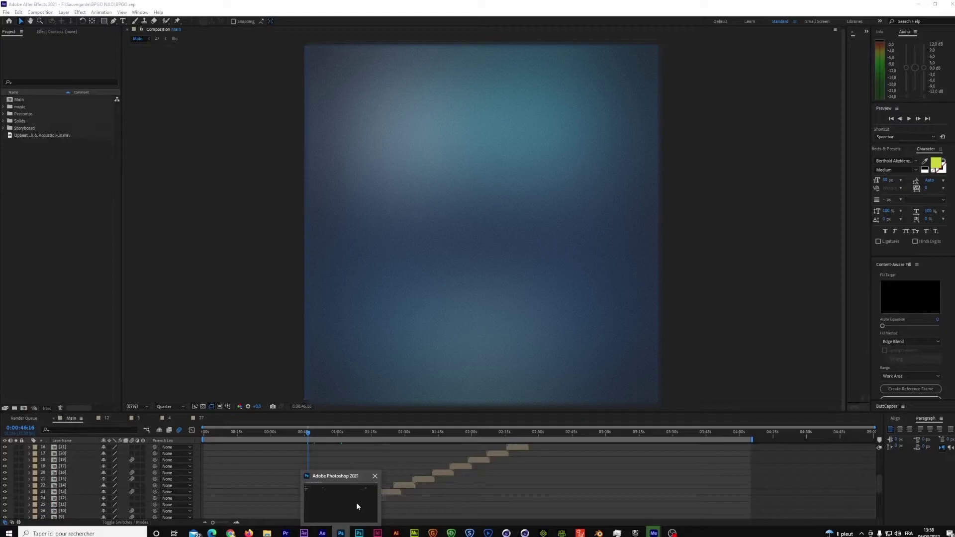
pyautogui.click(356, 505)
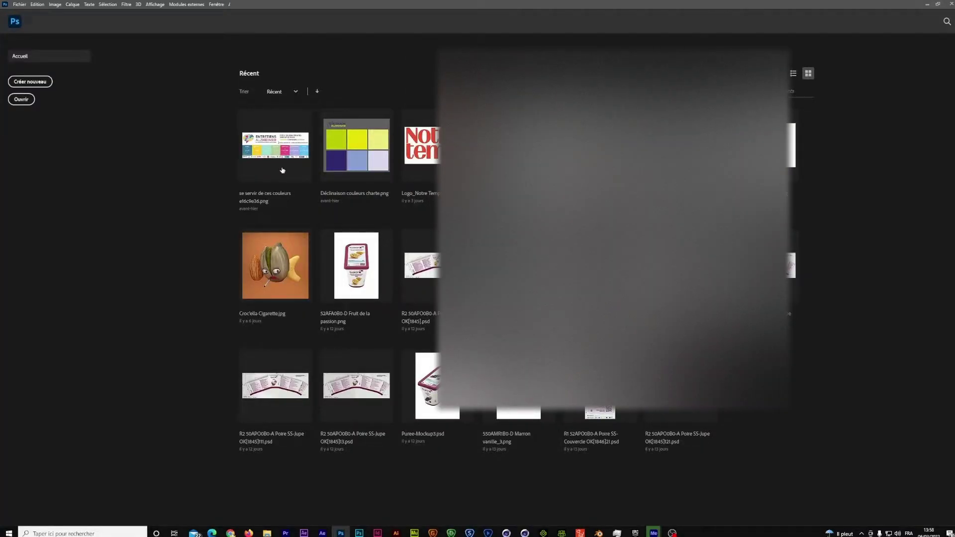
pyautogui.hotkey('alt', 'Tab')
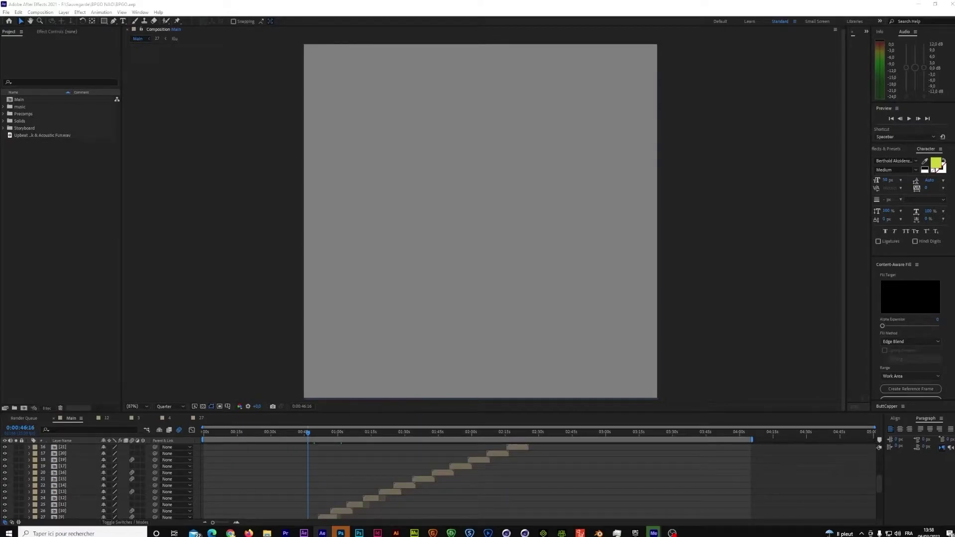
pyautogui.click(341, 533)
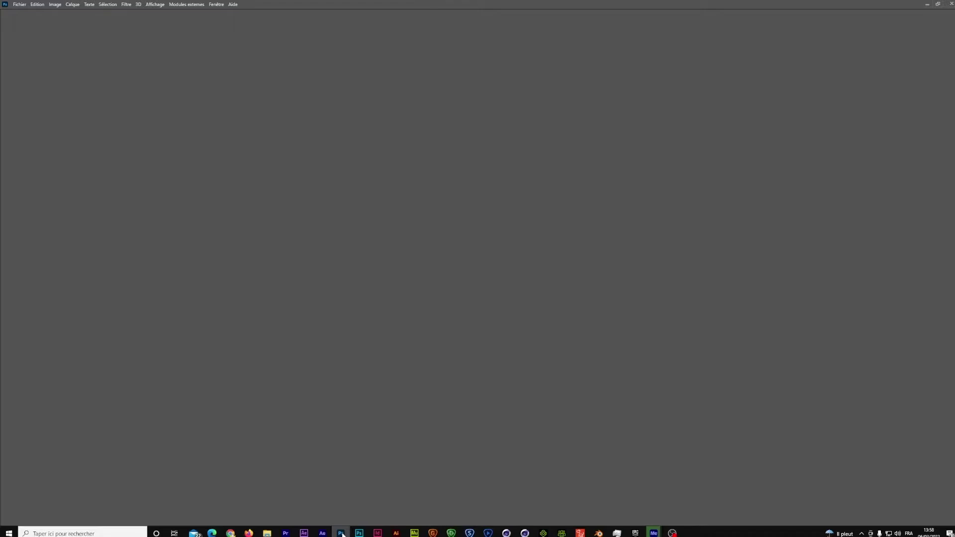
pyautogui.click(341, 533)
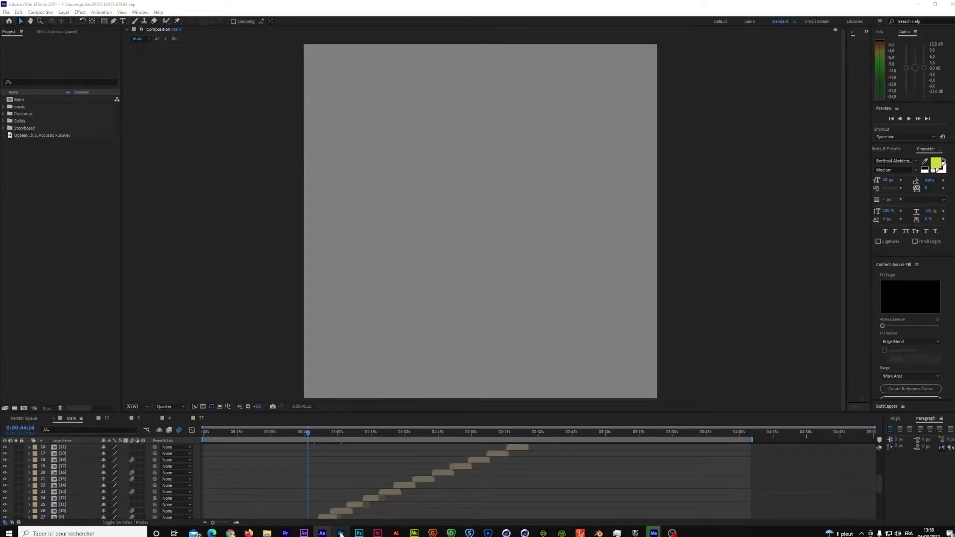
pyautogui.click(341, 533)
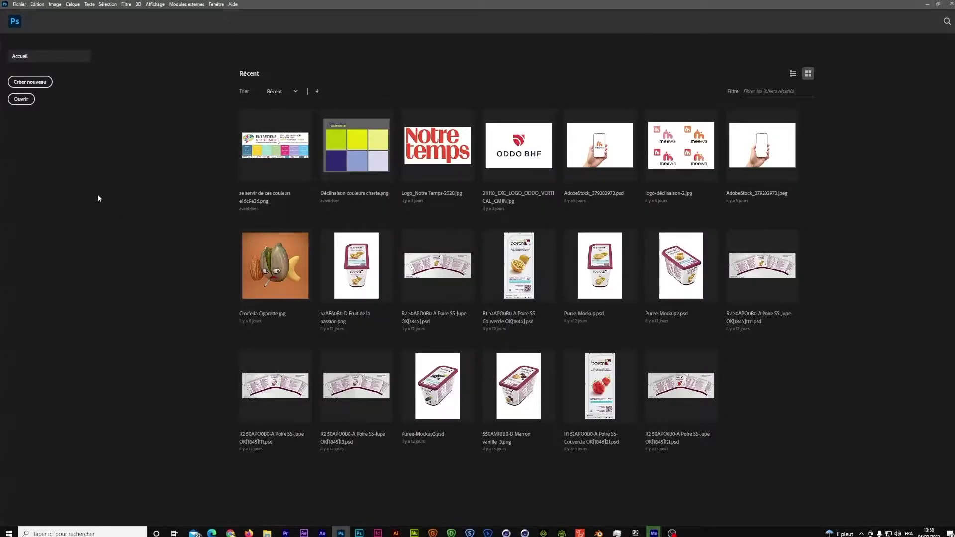
# Create a new Photoshop document from the HDTV 1080 p preset, 1920 x 1080 px at 72 ppi, and display its layers
pyautogui.click(30, 87)
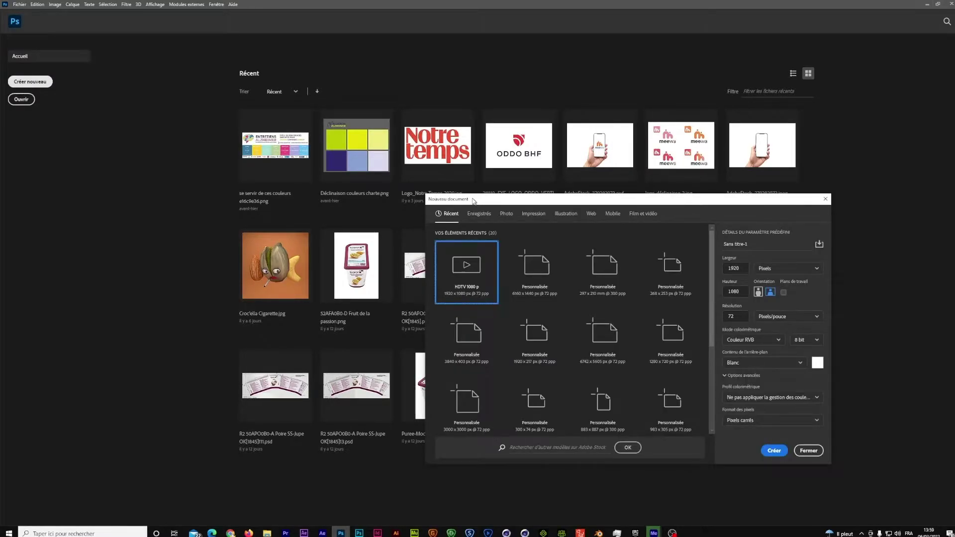
pyautogui.moveTo(474, 201); pyautogui.dragTo(403, 197)
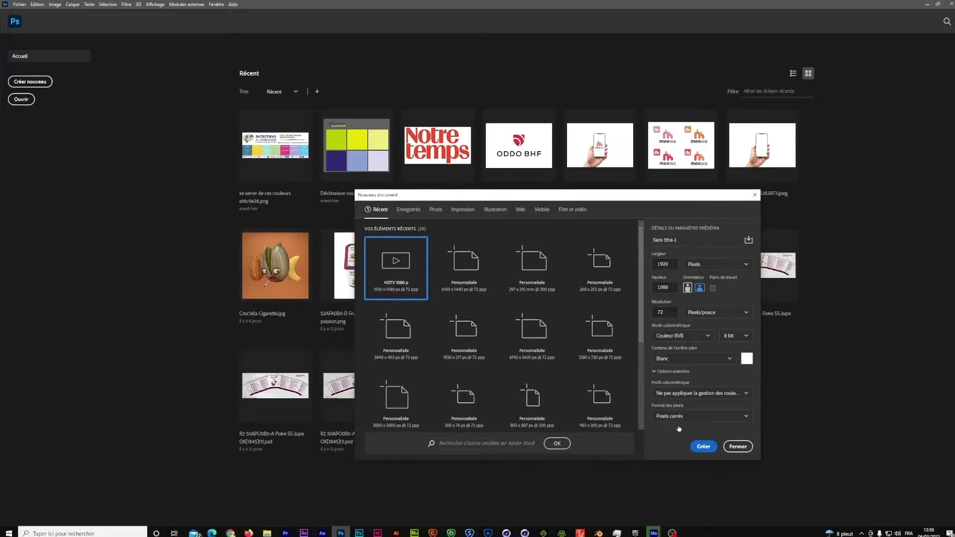
pyautogui.press('Escape')
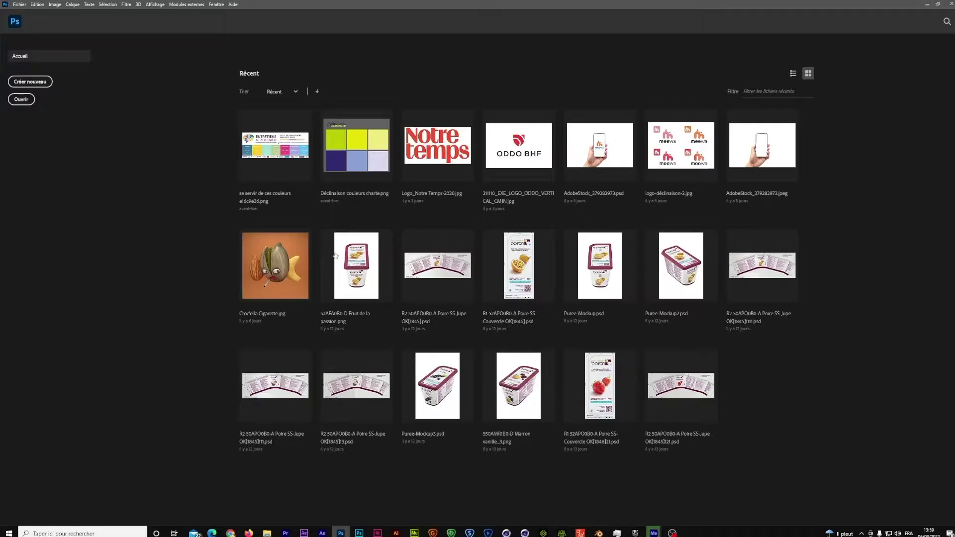
pyautogui.press('Escape')
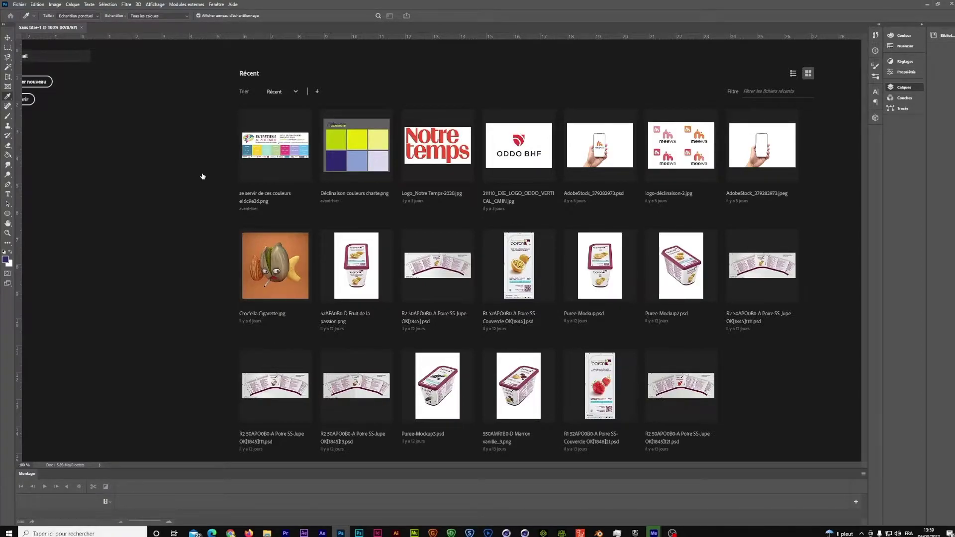
pyautogui.press('F7')
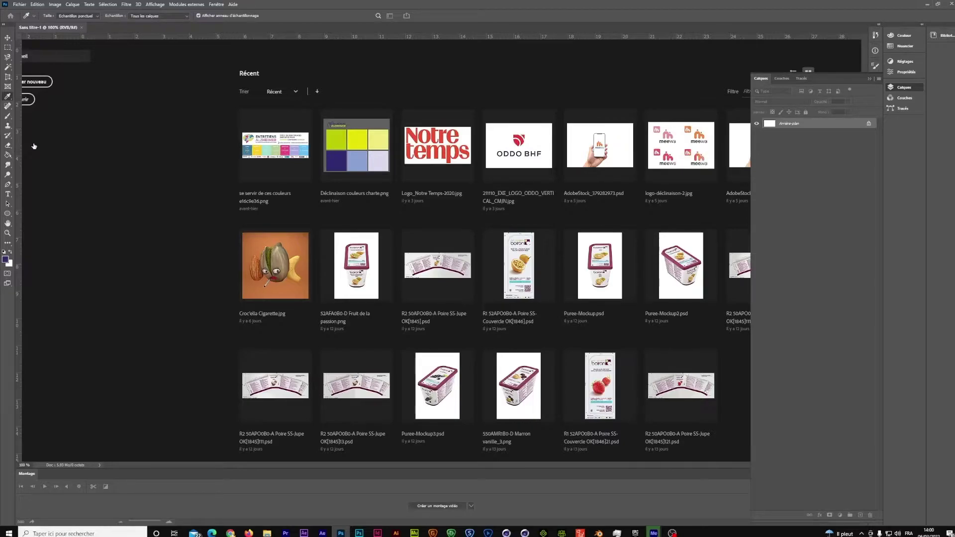
pyautogui.press('Escape')
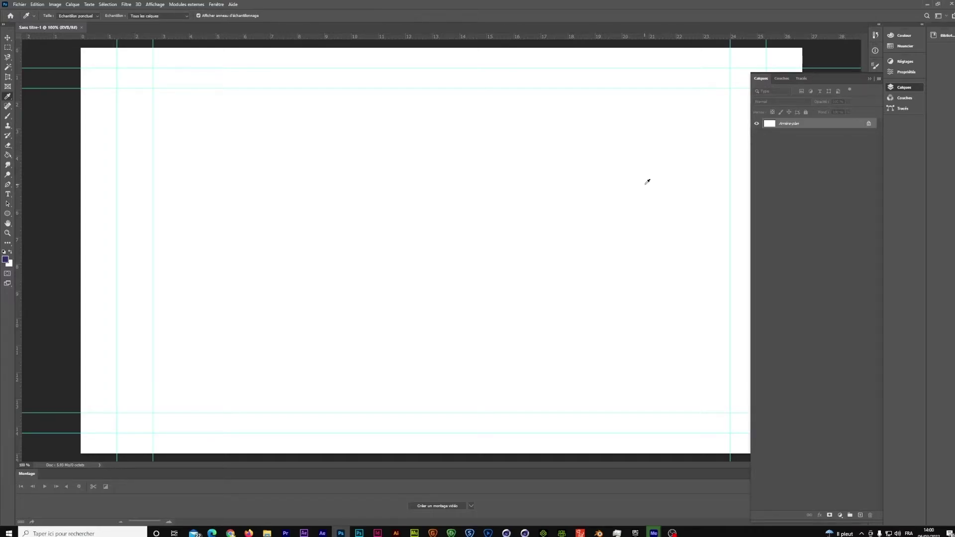
# Switch to Illustrator and duplicate the Plan de travail 1 artboard with its artwork beside the original
pyautogui.click(397, 533)
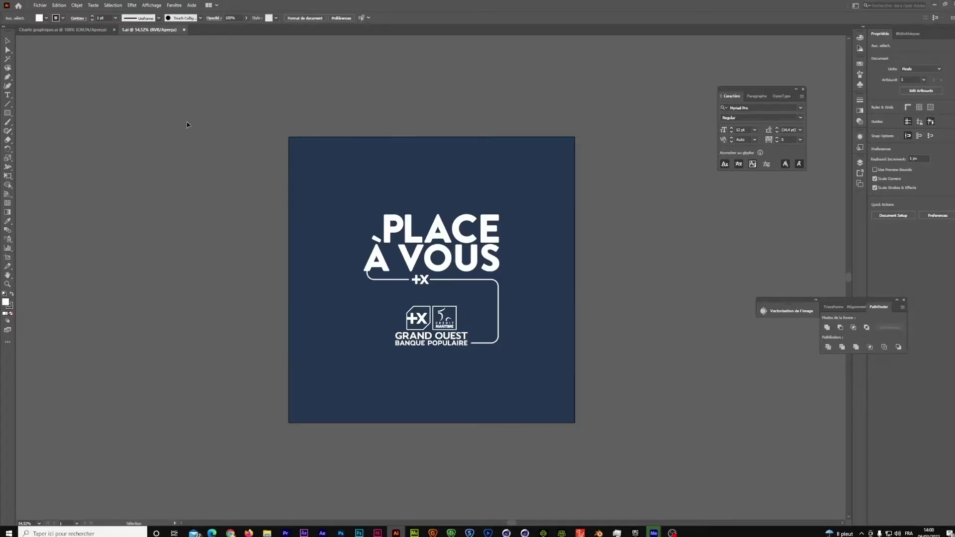
pyautogui.scroll(1, 333, 426)
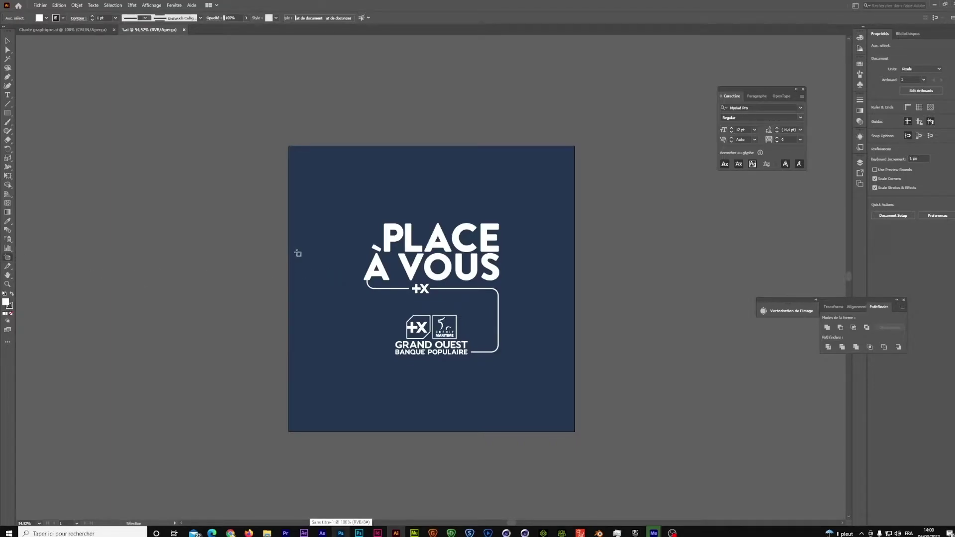
pyautogui.hotkey('shift', 'o')
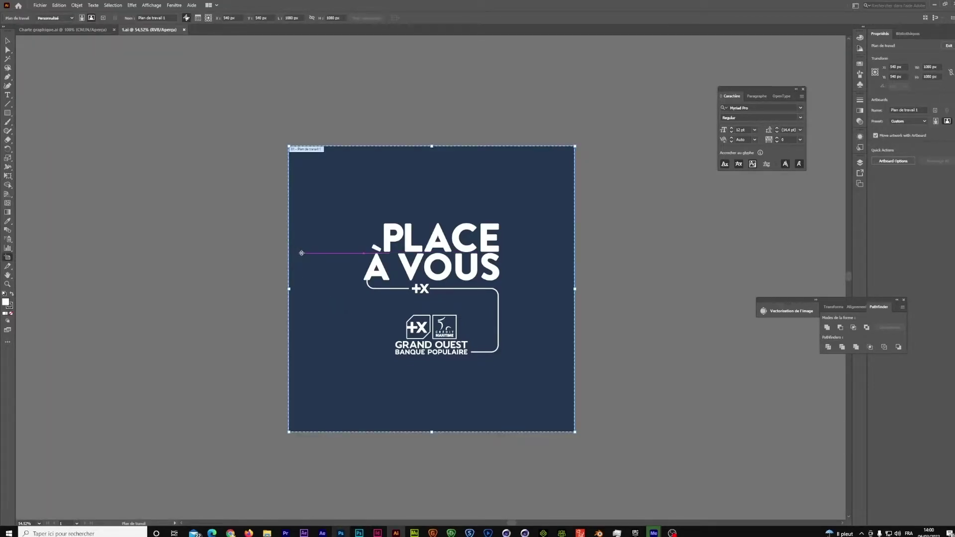
pyautogui.moveTo(309, 258); pyautogui.dragTo(617, 252)
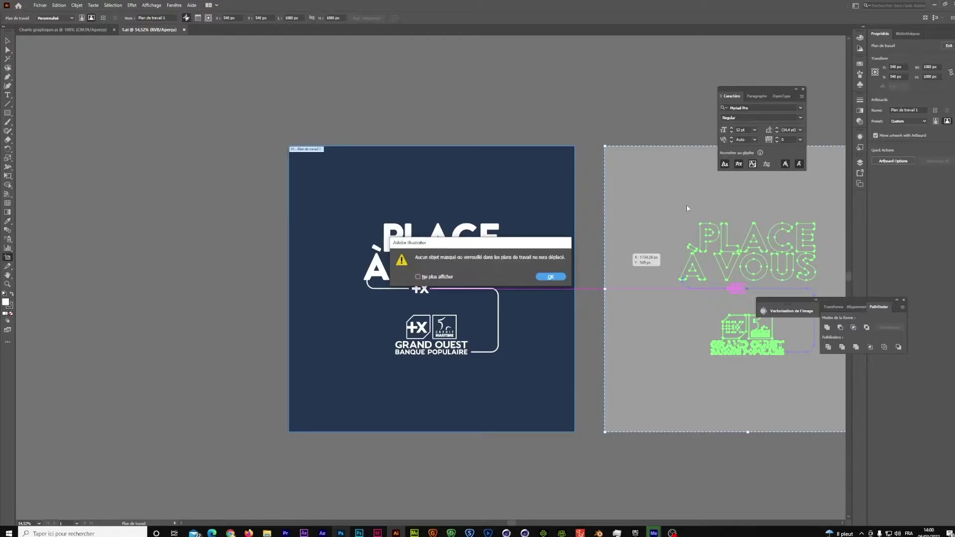
pyautogui.click(550, 277)
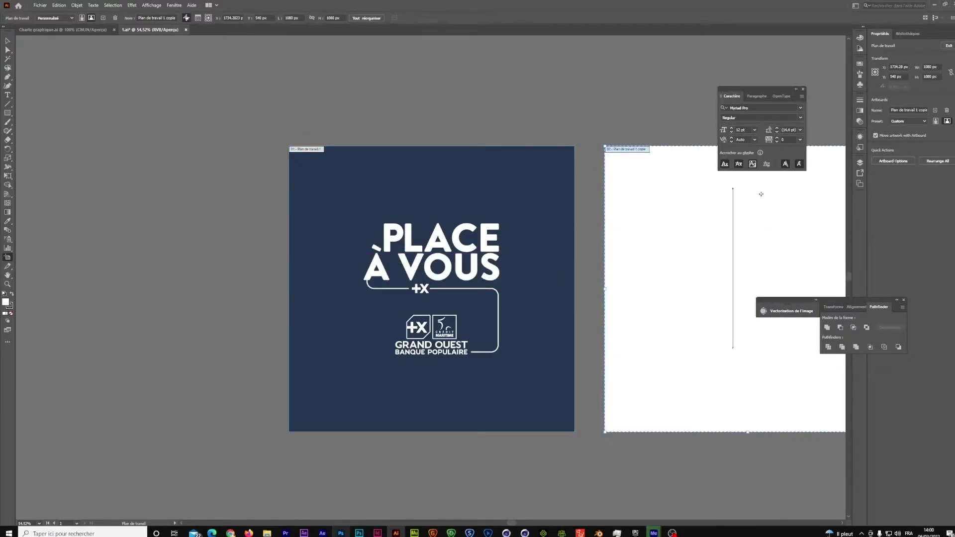
# Delete the duplicated artboard and the copied logo artwork left beside the original
pyautogui.press('Delete')
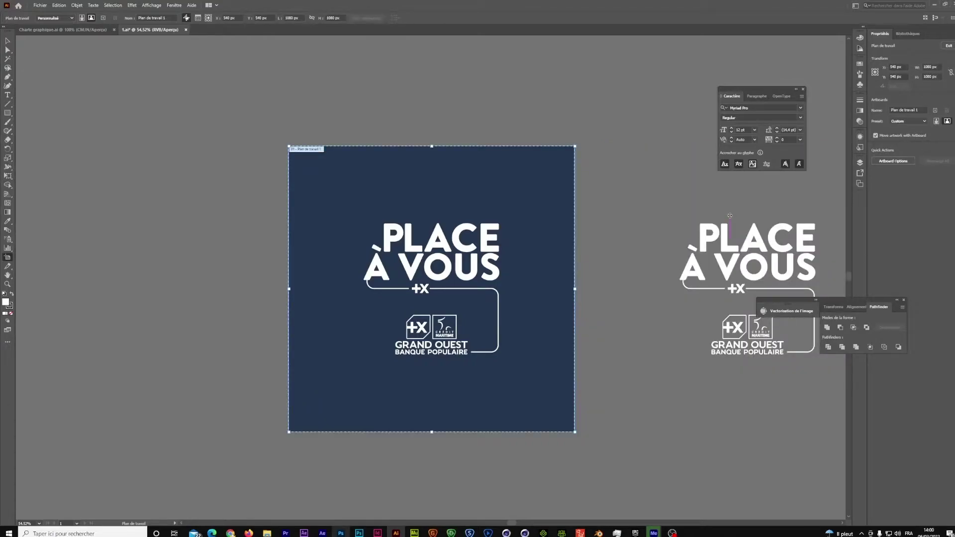
pyautogui.scroll(-1, 362, 199)
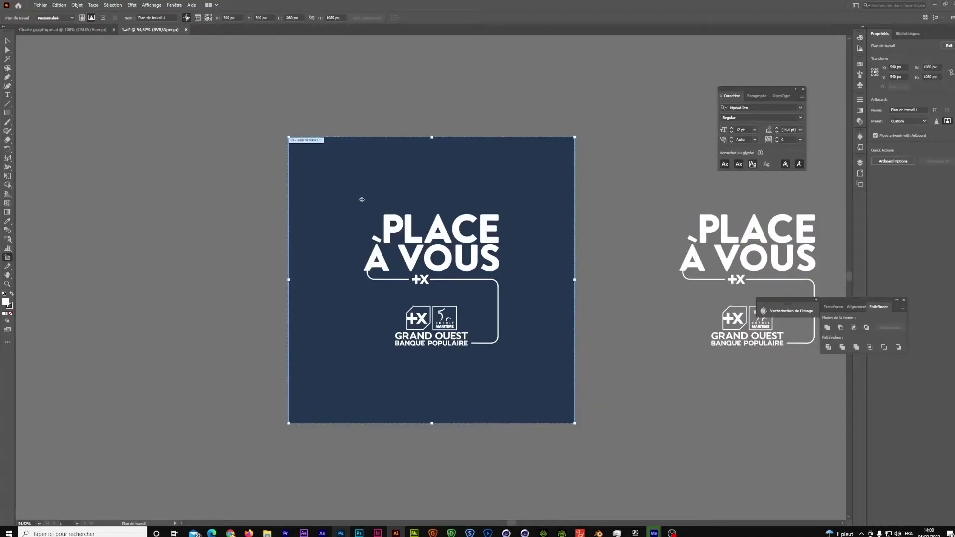
pyautogui.click(7, 50)
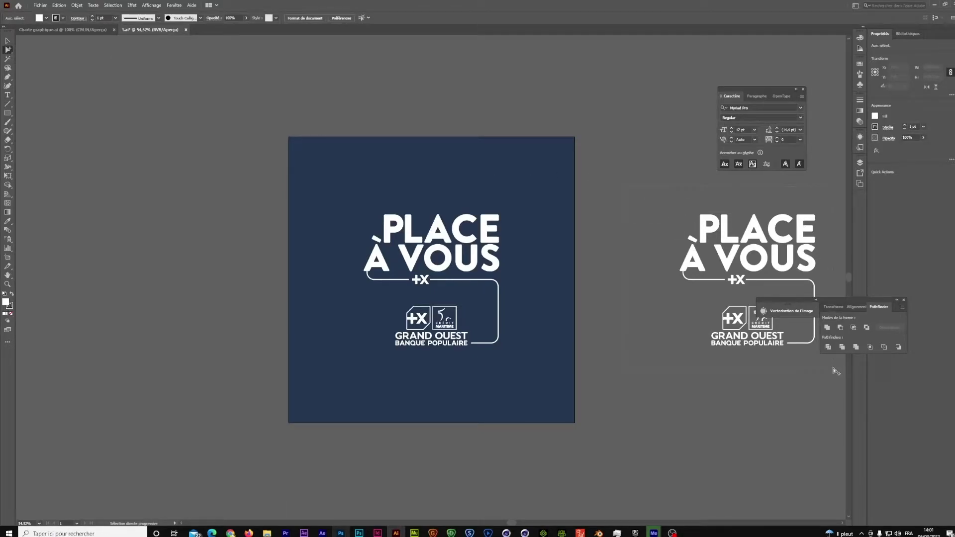
pyautogui.hotkey('ctrl', 'a')
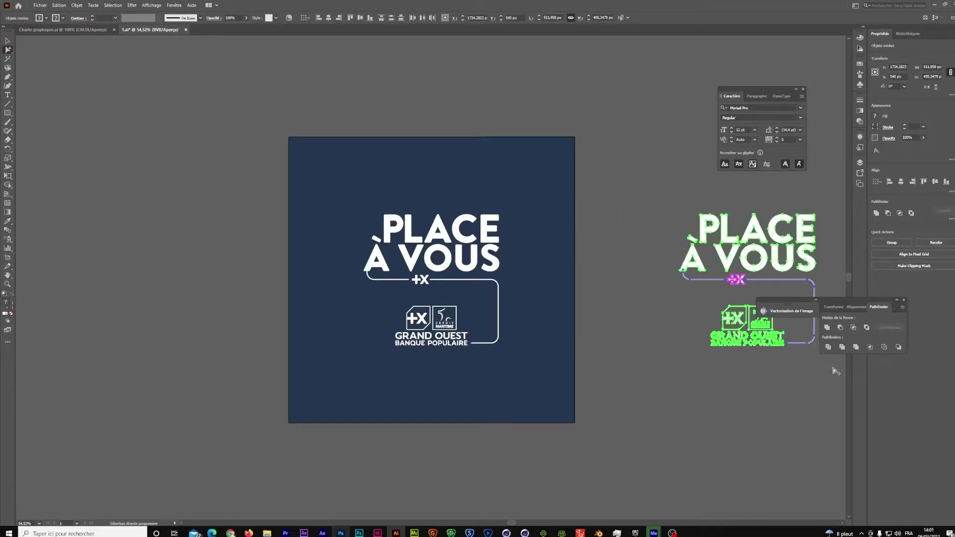
pyautogui.press('Delete')
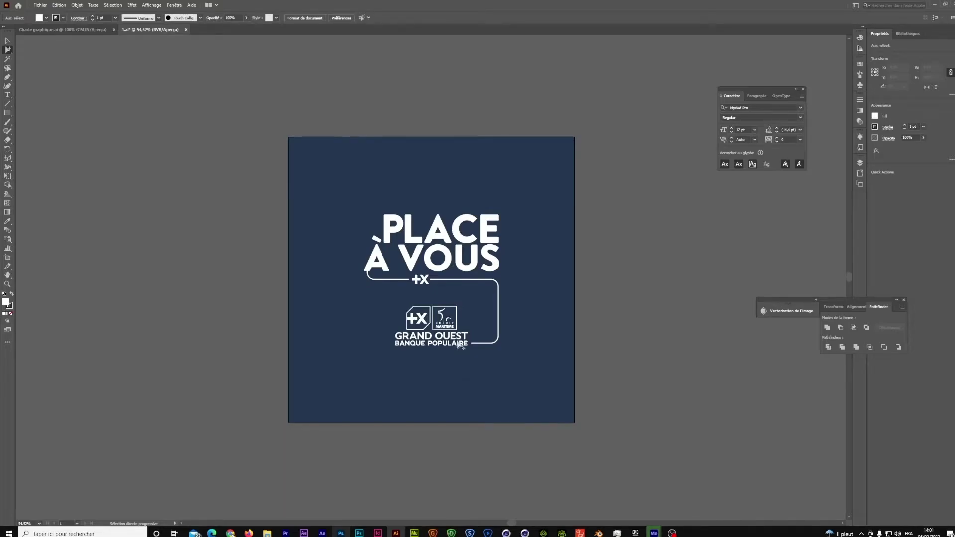
# Switch to the BPGO_NAO_Storyboard PDF in Chrome, examine its first three pages, and return to Illustrator
pyautogui.moveTo(230, 533)
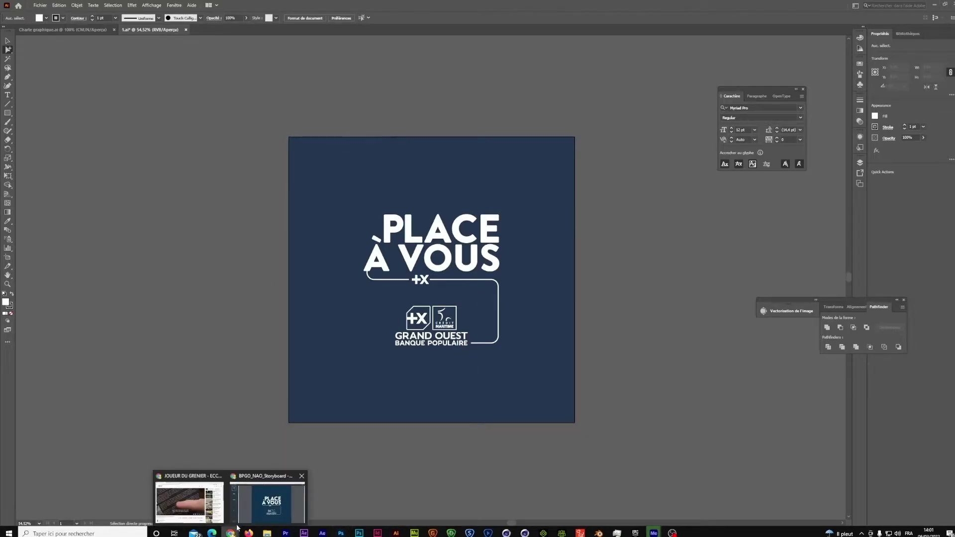
pyautogui.click(250, 497)
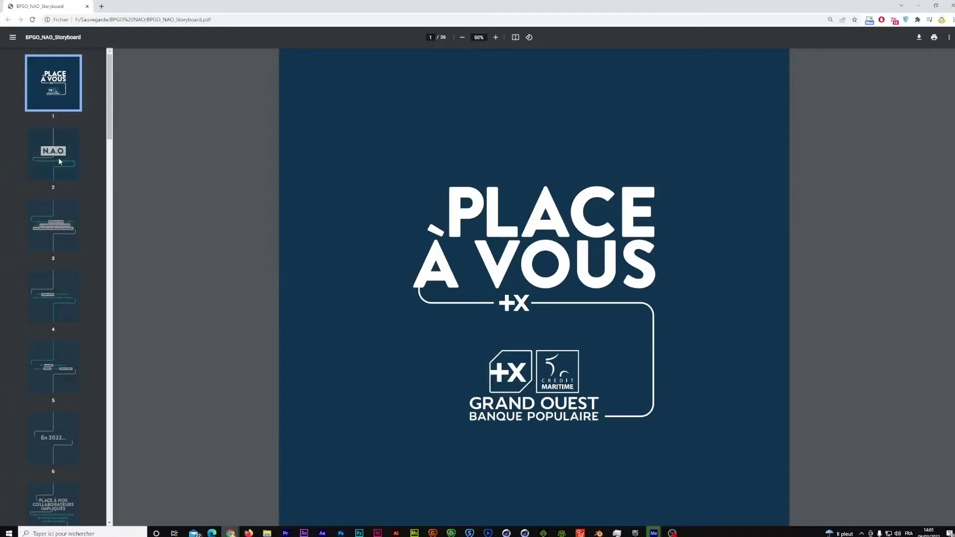
pyautogui.press('Right')
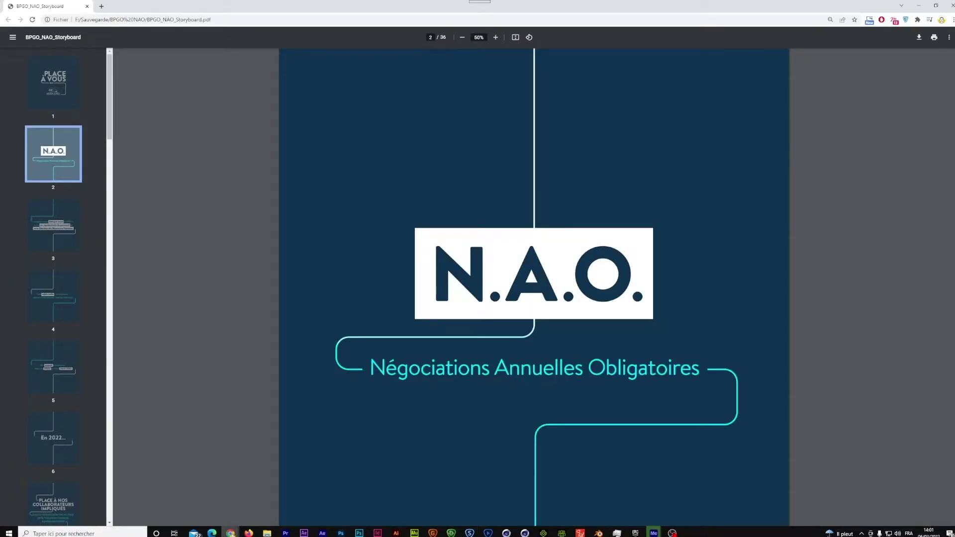
pyautogui.press('Right')
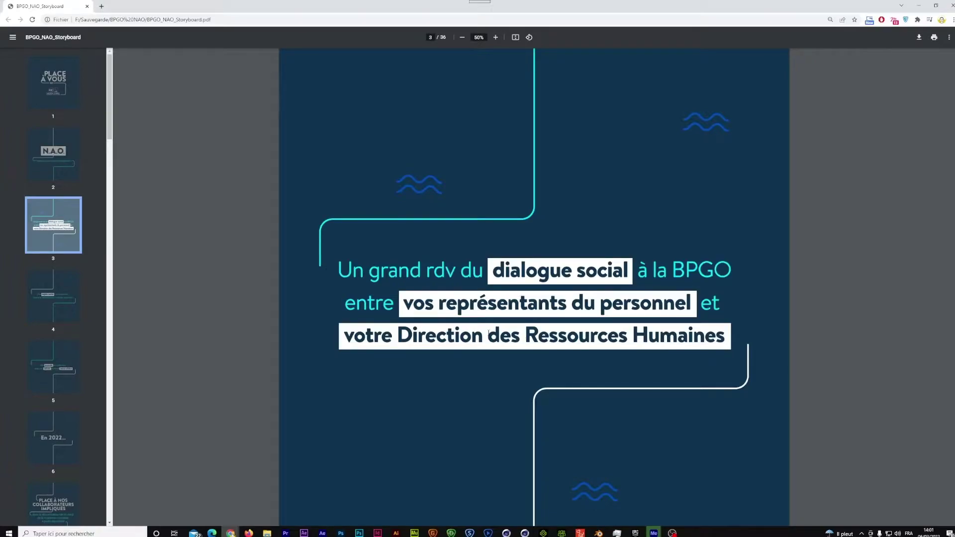
pyautogui.press('Left')
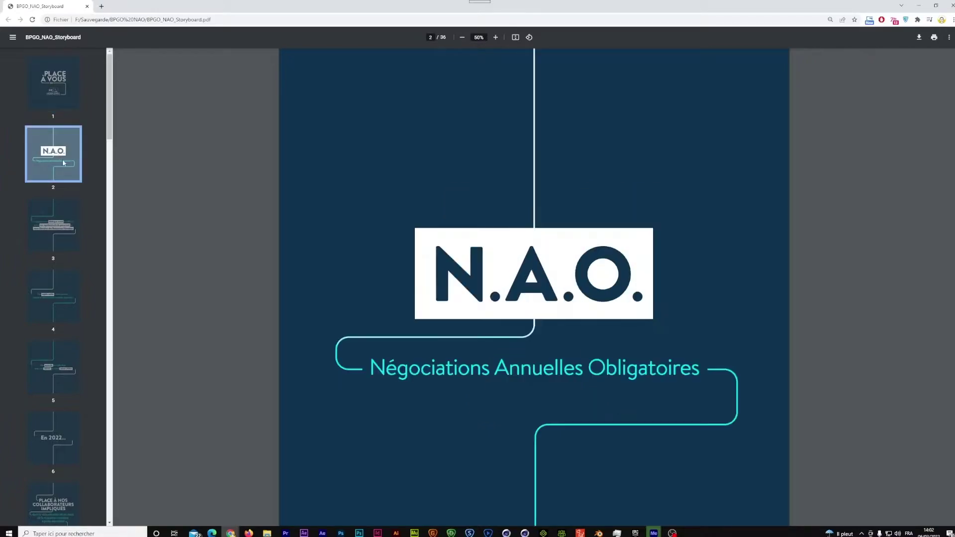
pyautogui.click(67, 242)
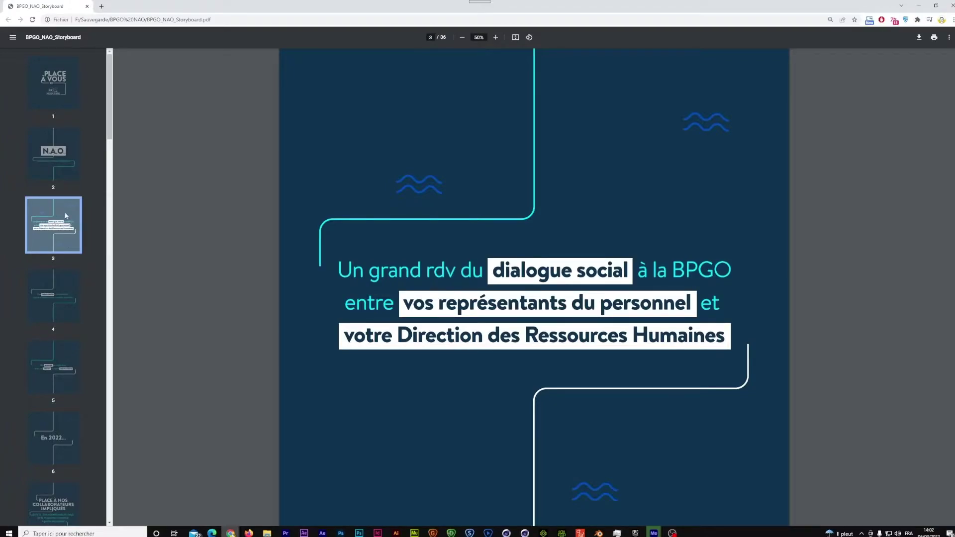
pyautogui.press('Up')
pyautogui.press('Up')
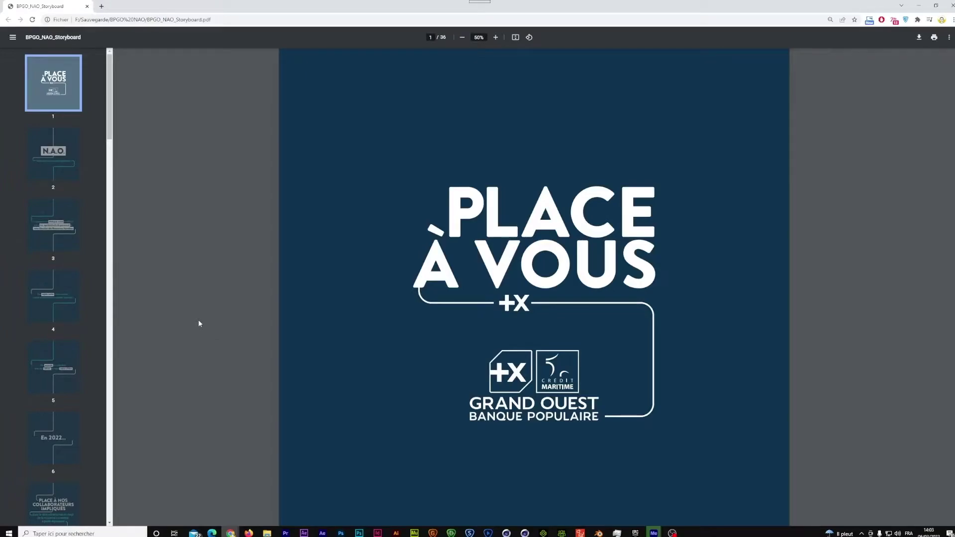
pyautogui.click(396, 533)
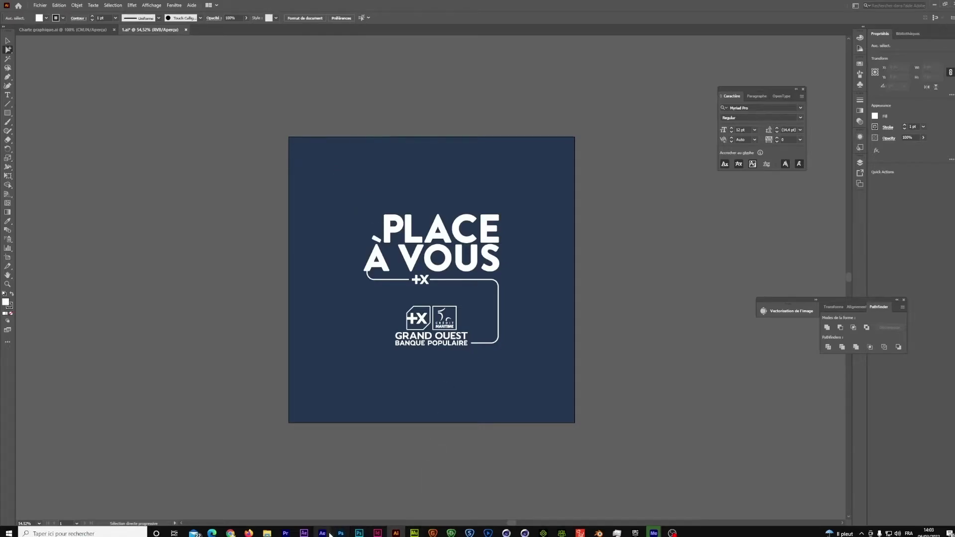
# Examine pages 2 to 5 of the storyboard PDF in Chrome, go back to page 1, and switch to Illustrator
pyautogui.moveTo(234, 533)
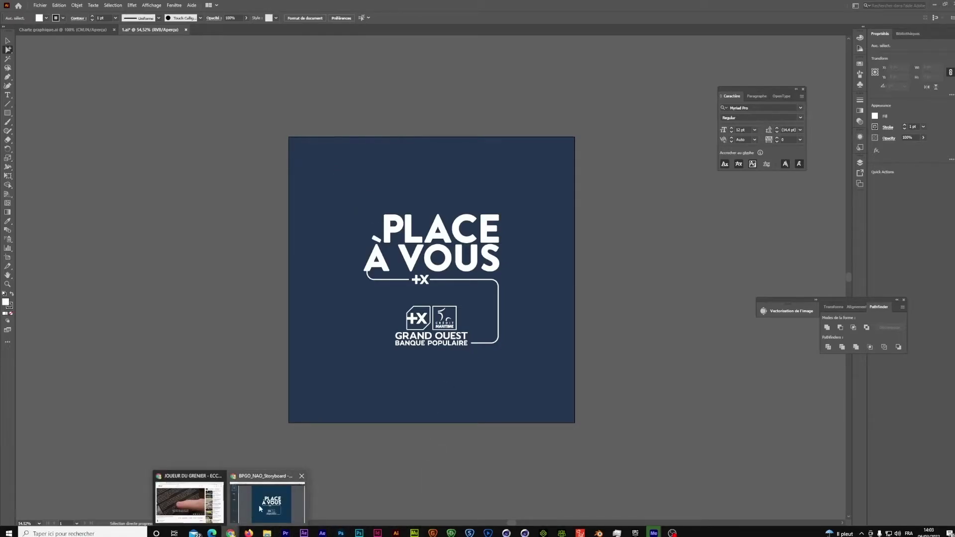
pyautogui.click(281, 500)
pyautogui.click(49, 157)
pyautogui.click(62, 238)
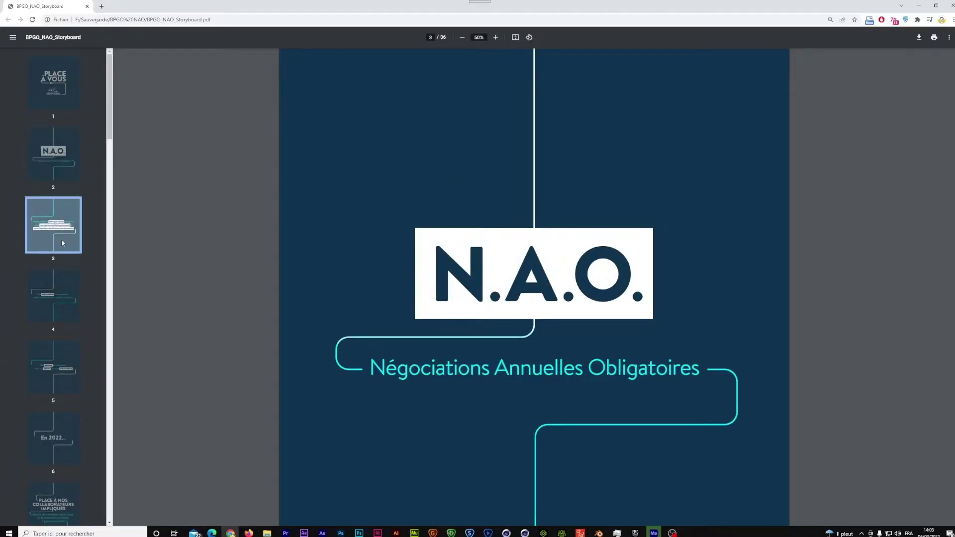
pyautogui.click(60, 303)
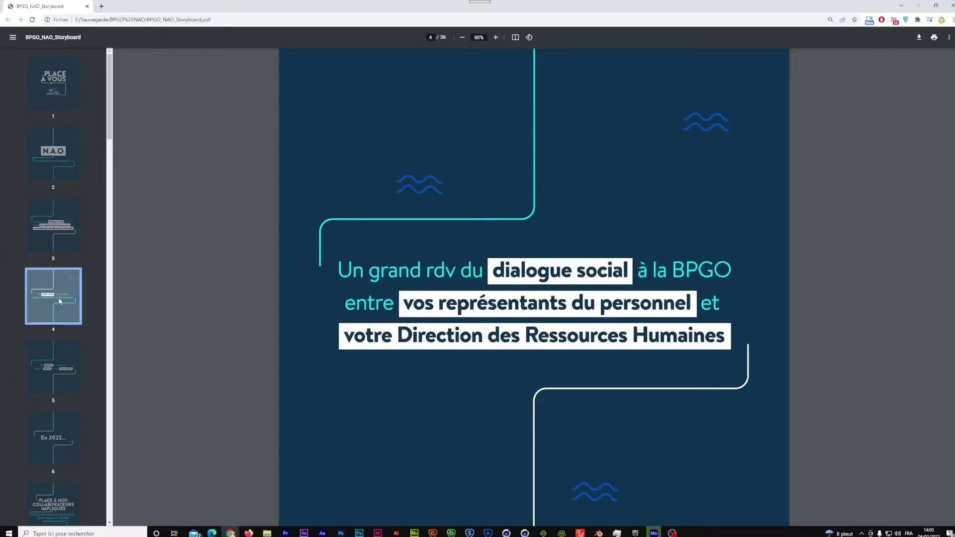
pyautogui.click(54, 363)
pyautogui.click(61, 96)
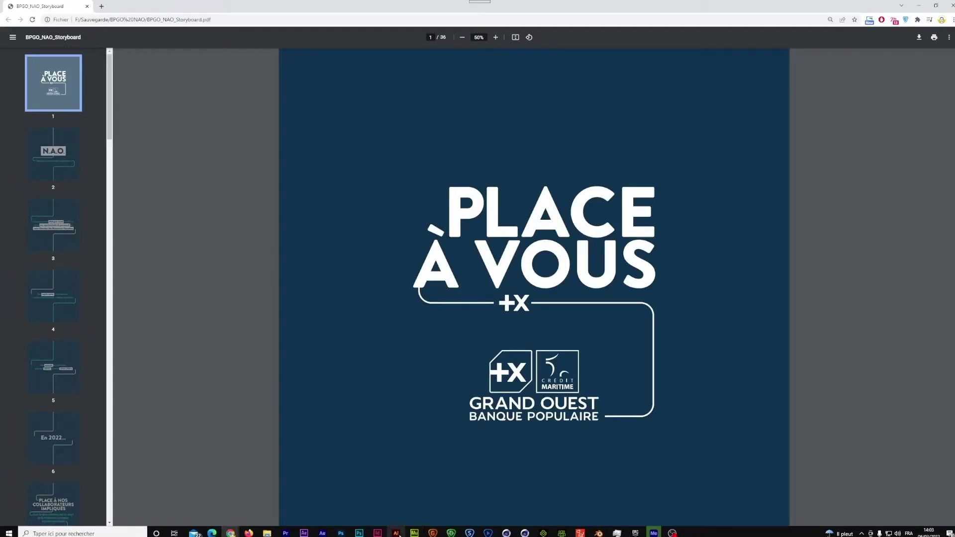
pyautogui.click(396, 533)
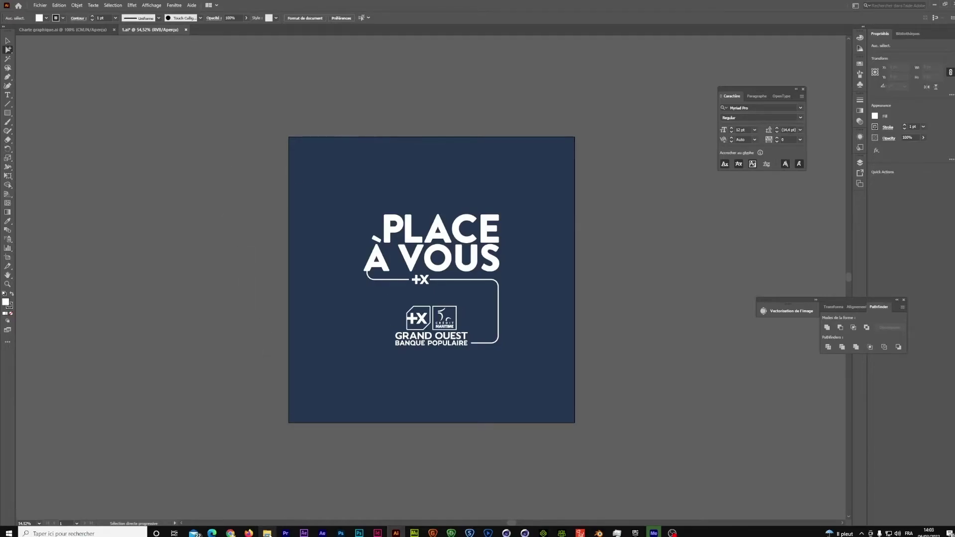
# Open the _FAB folder inside the BPGO NAO project folder in File Explorer, and move its window clear of the artwork
pyautogui.click(269, 533)
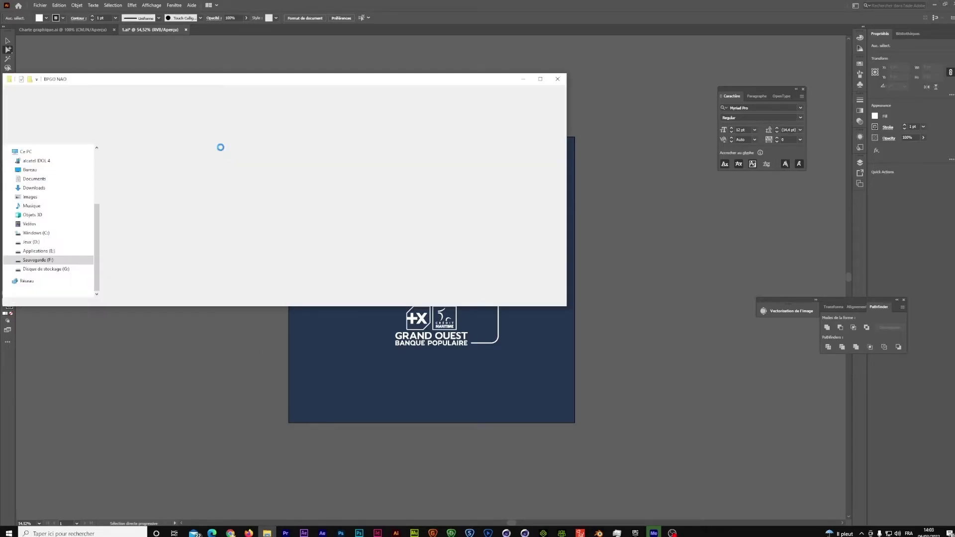
pyautogui.moveTo(198, 82); pyautogui.dragTo(227, 206)
pyautogui.click(145, 280)
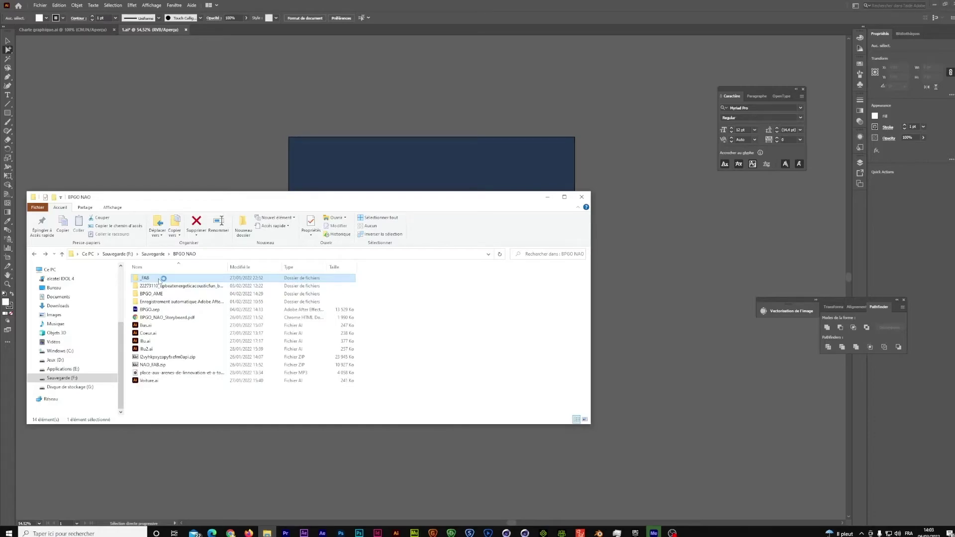
pyautogui.doubleClick(160, 279)
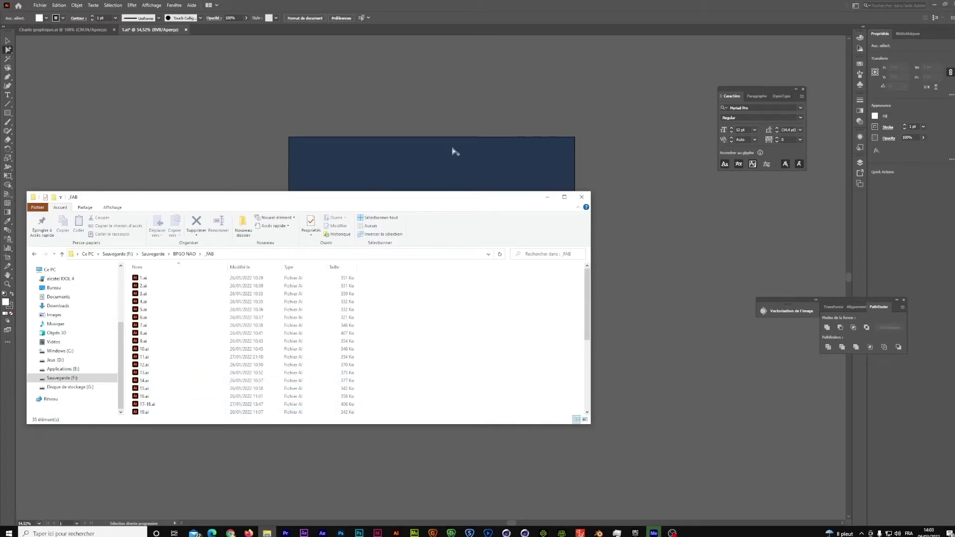
pyautogui.moveTo(493, 202); pyautogui.dragTo(372, 329)
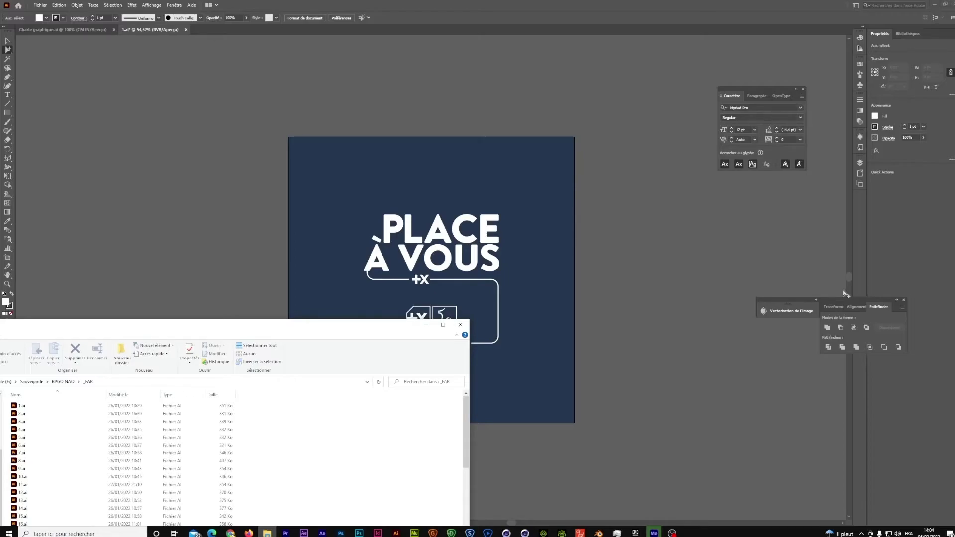
pyautogui.moveTo(394, 324); pyautogui.dragTo(412, 160)
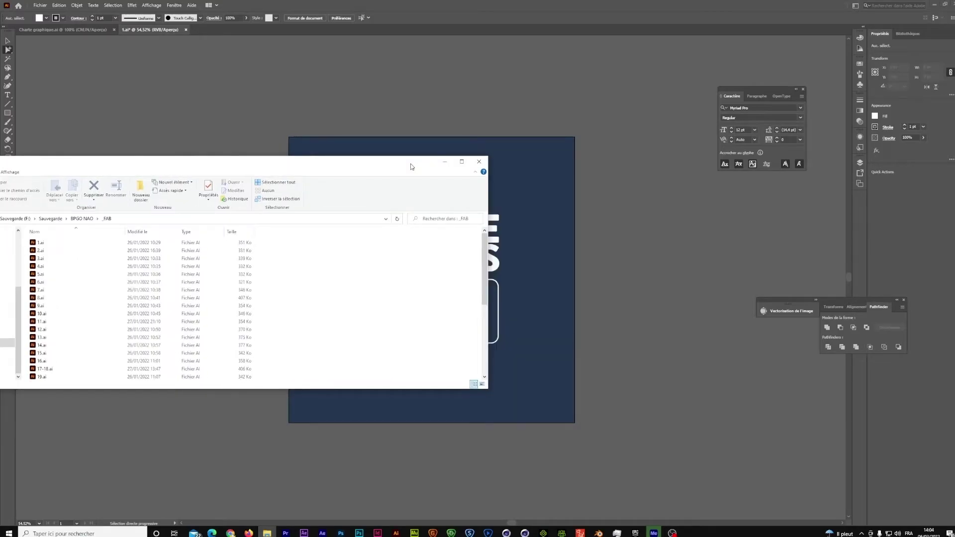
# Return to Illustrator, display the layers of 1.ai, and select the BPGO layer
pyautogui.click(843, 298)
pyautogui.click(860, 163)
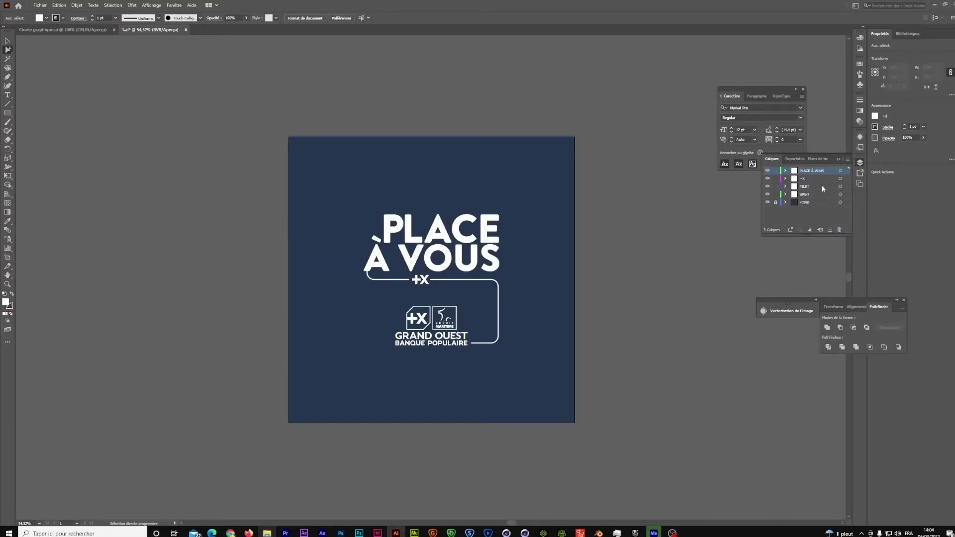
pyautogui.click(798, 196)
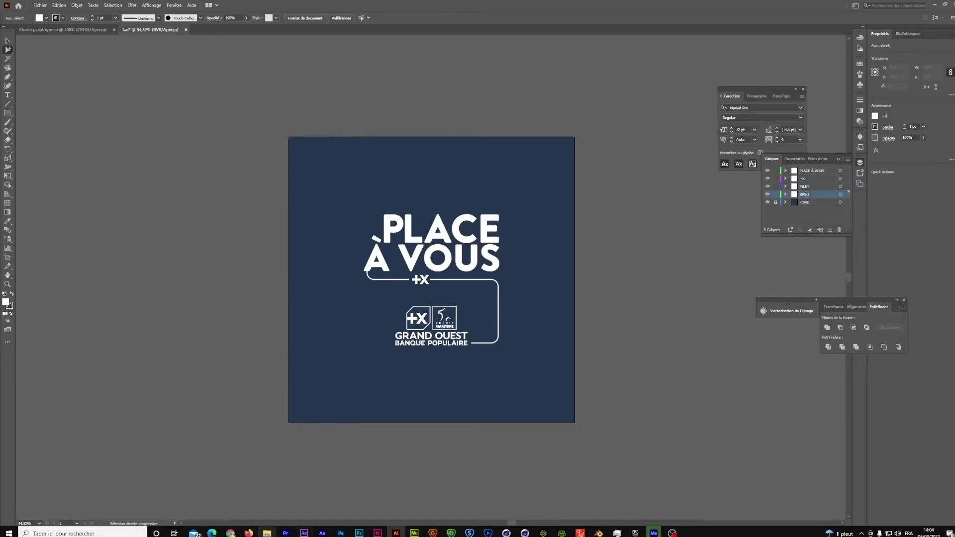
# Open 2.ai from the _FAB folder in Illustrator
pyautogui.click(267, 533)
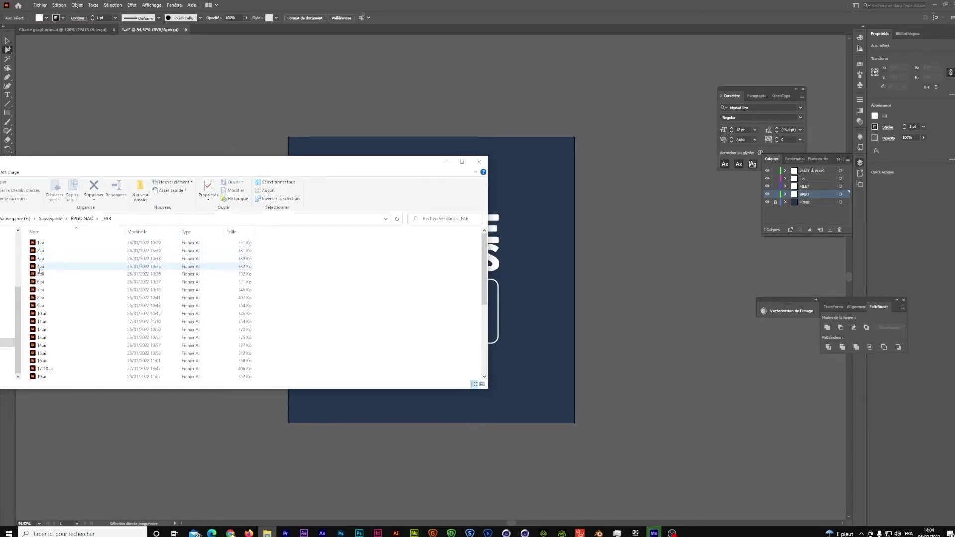
pyautogui.click(611, 302)
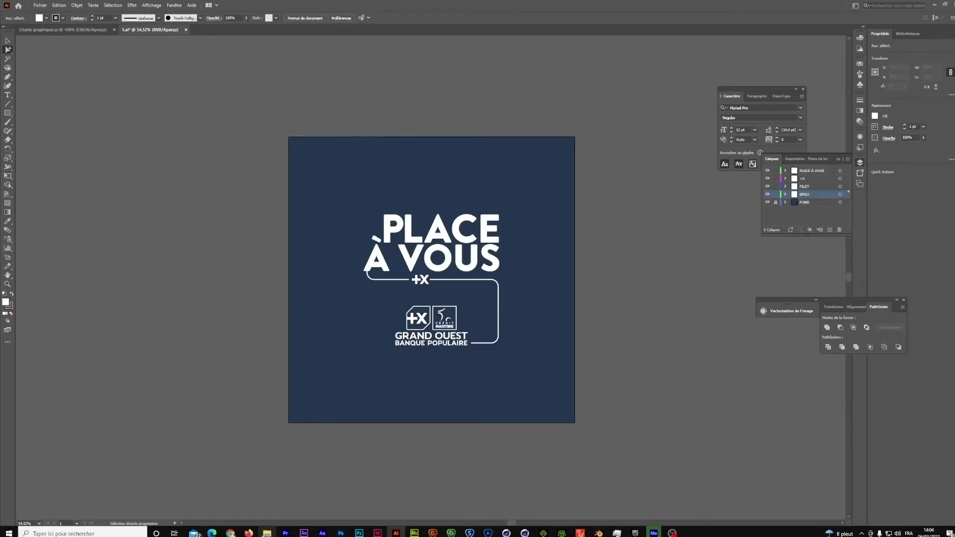
pyautogui.click(268, 533)
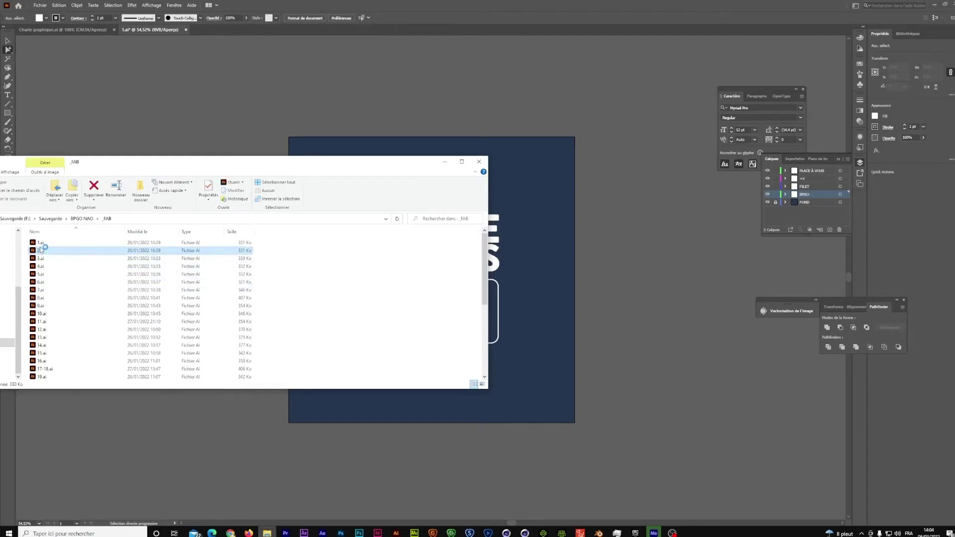
pyautogui.hotkey('alt', 'Tab')
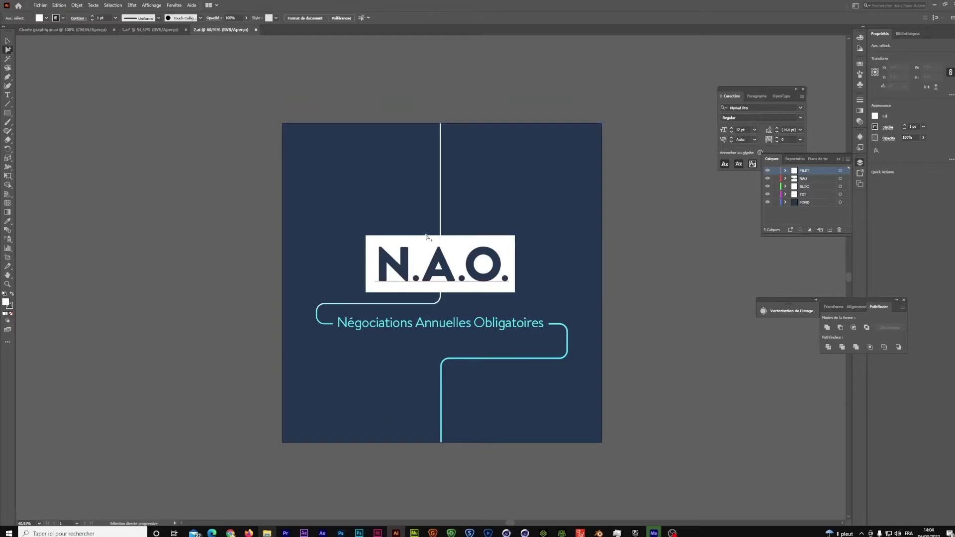
# Switch to After Effects, view the Main composition at 0:00:33:04, and create a new empty project
pyautogui.click(322, 534)
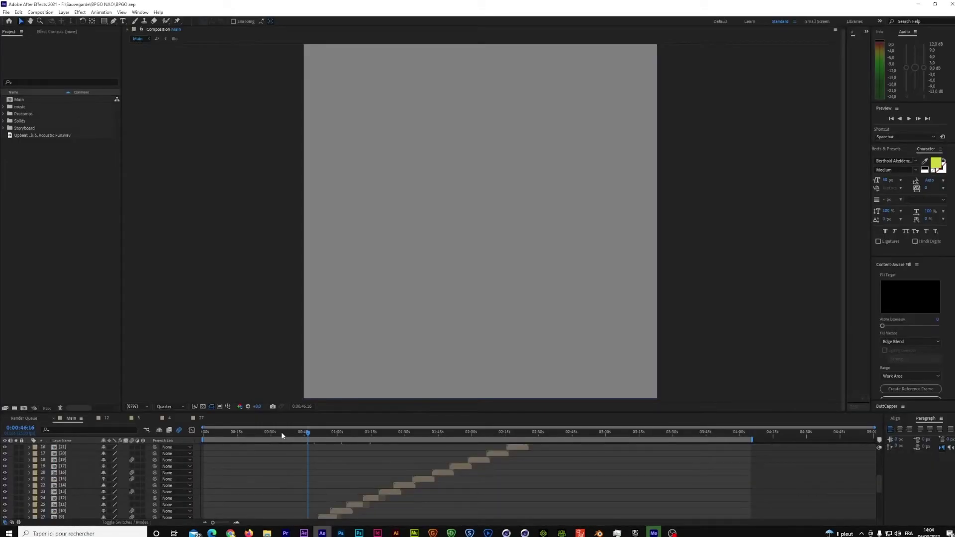
pyautogui.click(280, 434)
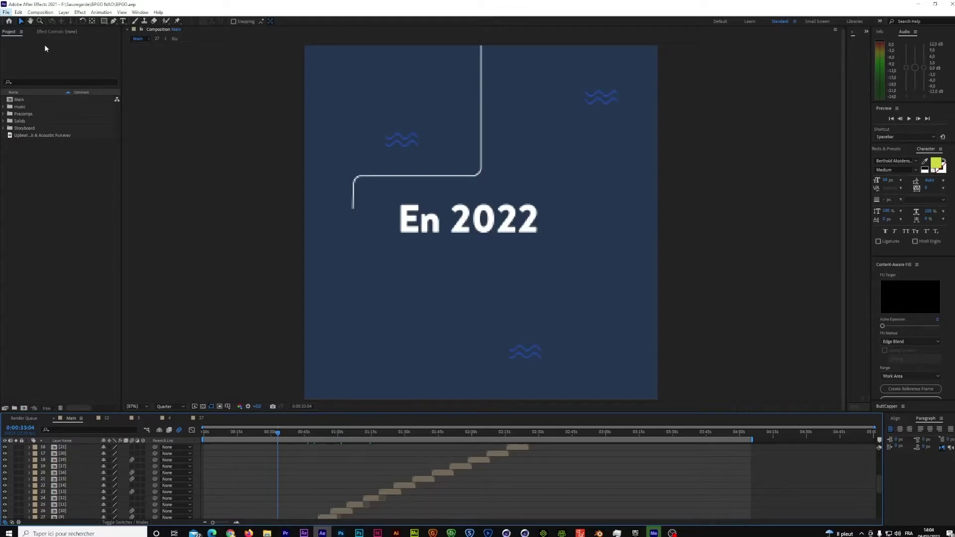
pyautogui.hotkey('alt', 'f')
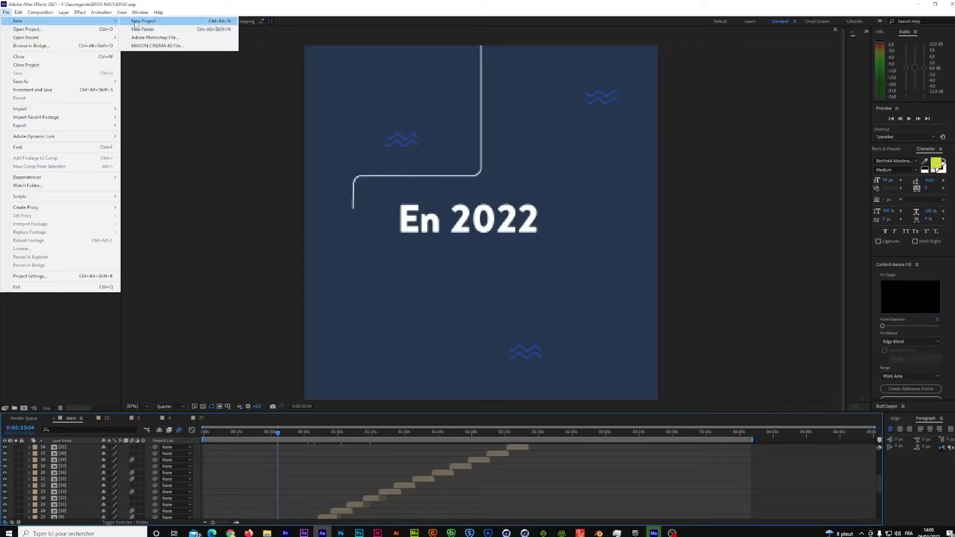
pyautogui.click(152, 41)
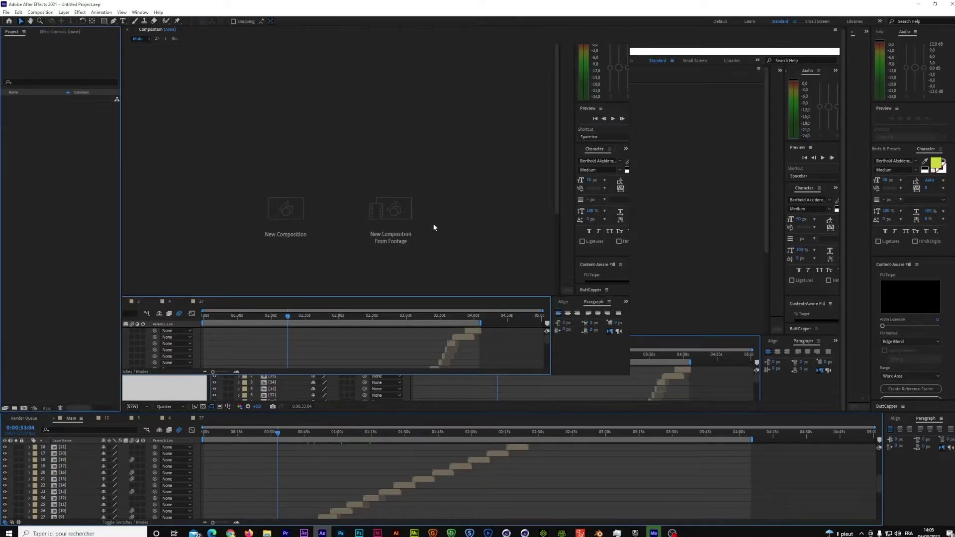
# Import 1.ai from the _FAB folder in File Explorer into the After Effects project as a Composition with Document Size footage dimensions
pyautogui.click(267, 533)
pyautogui.click(58, 243)
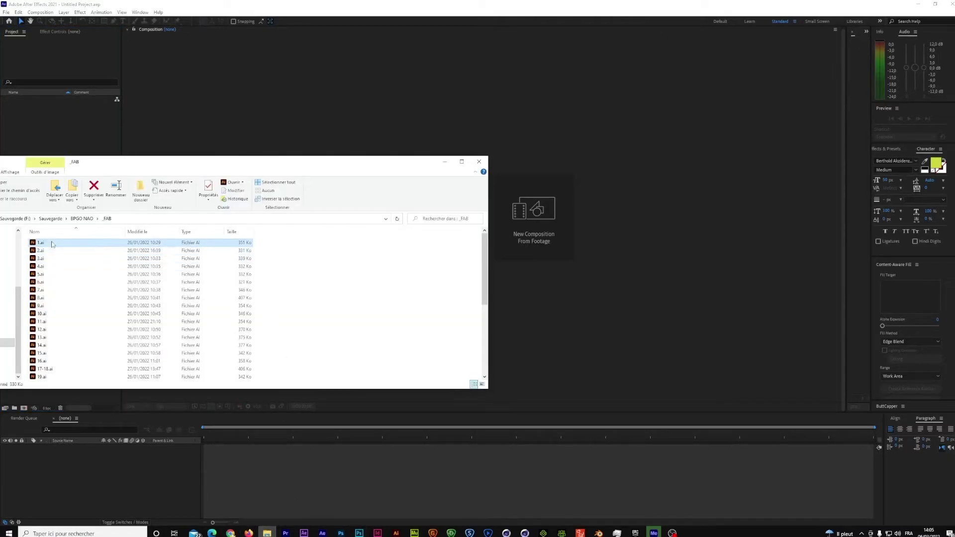
pyautogui.moveTo(99, 165); pyautogui.dragTo(124, 301)
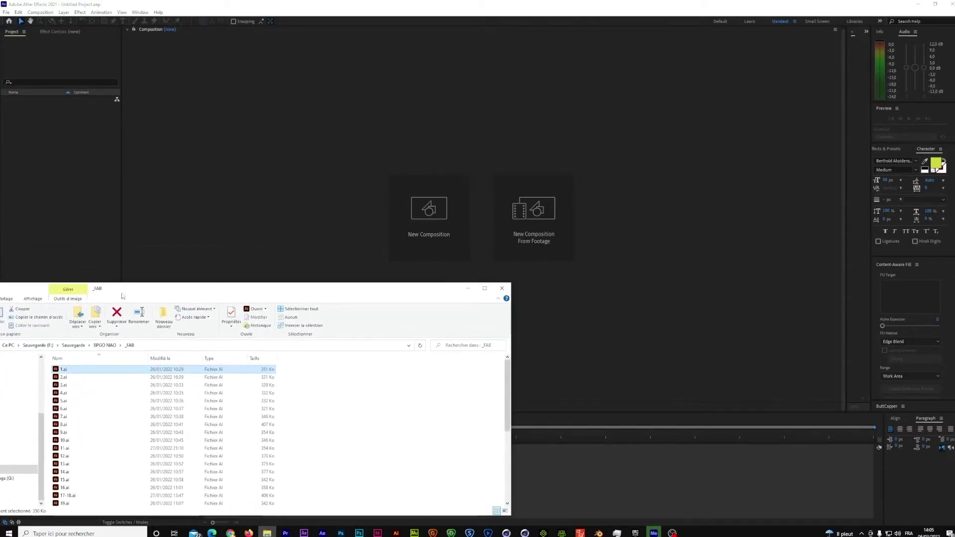
pyautogui.moveTo(43, 207); pyautogui.dragTo(52, 201)
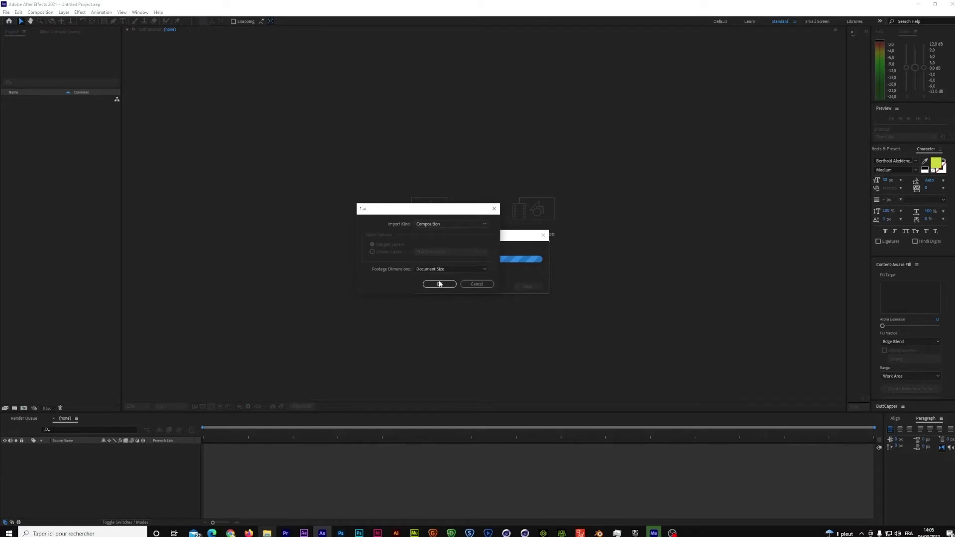
pyautogui.click(440, 284)
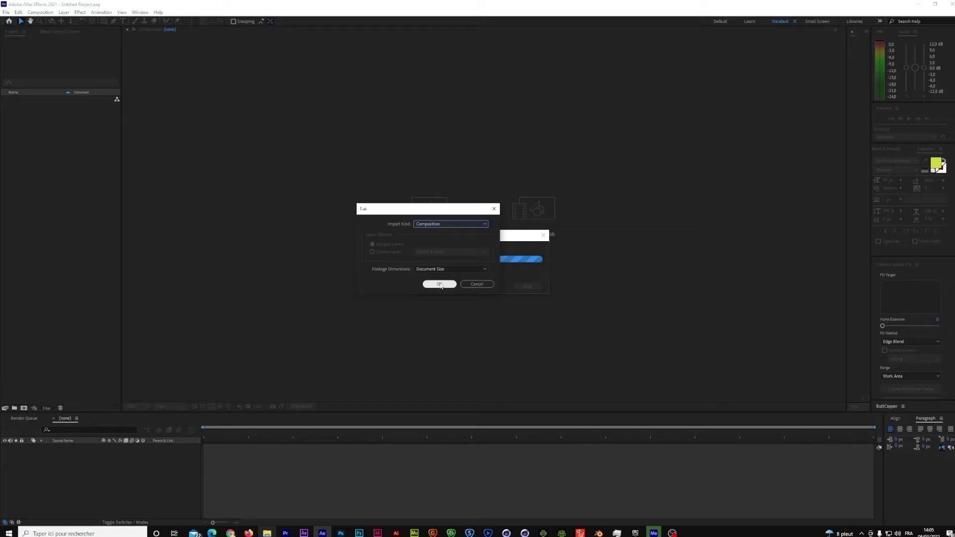
pyautogui.click(439, 284)
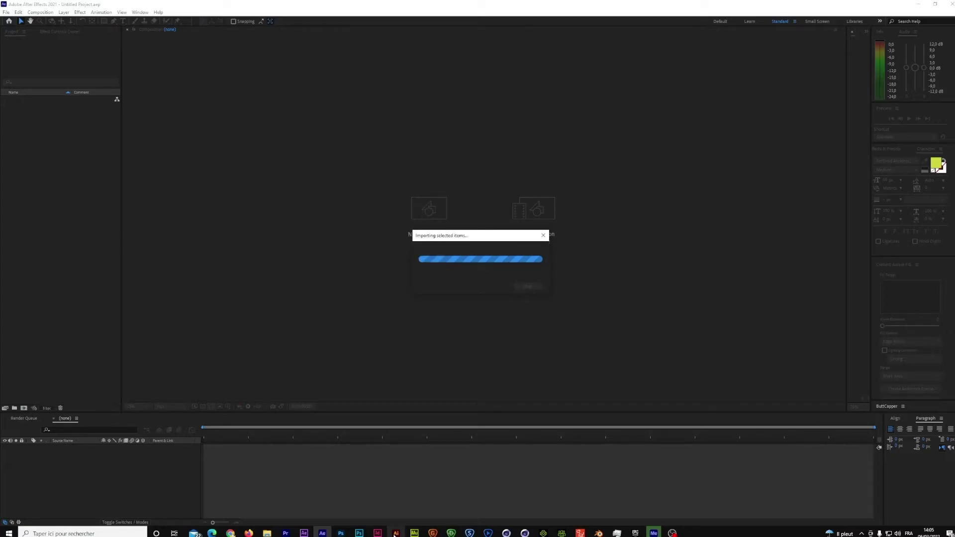
pyautogui.click(395, 533)
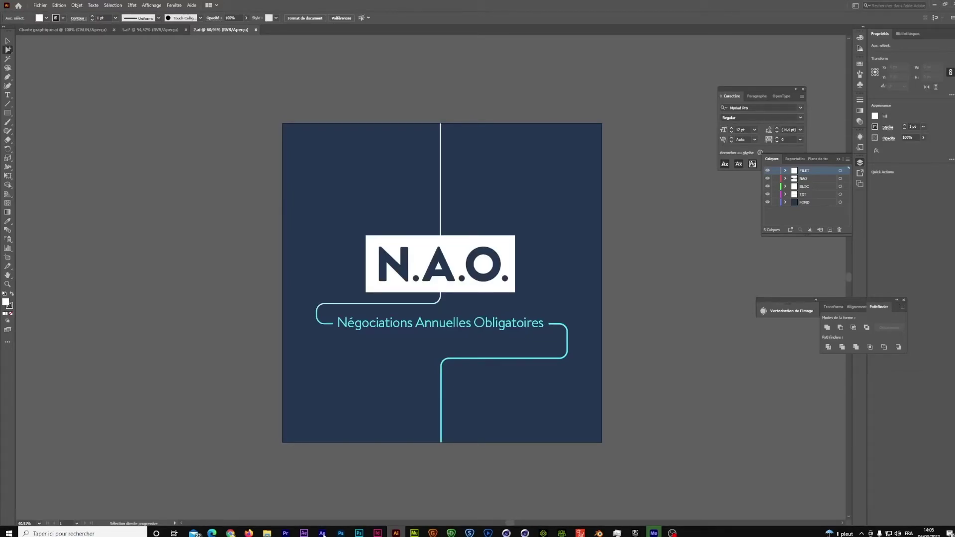
pyautogui.click(323, 533)
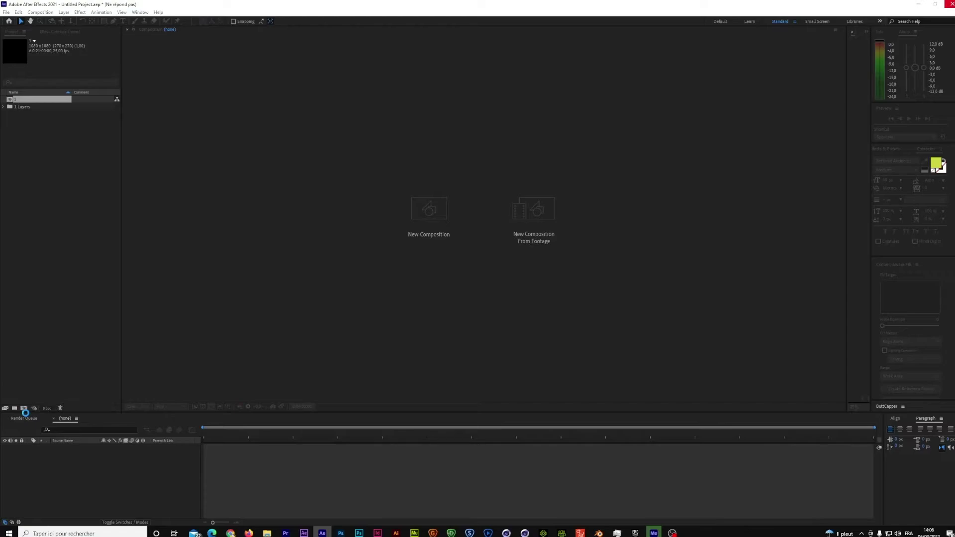
pyautogui.click(322, 534)
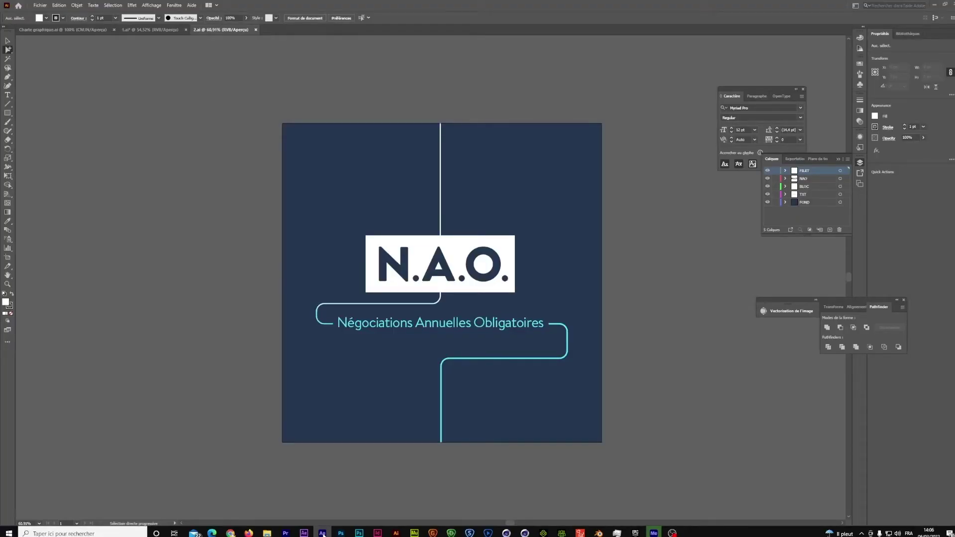
pyautogui.click(323, 533)
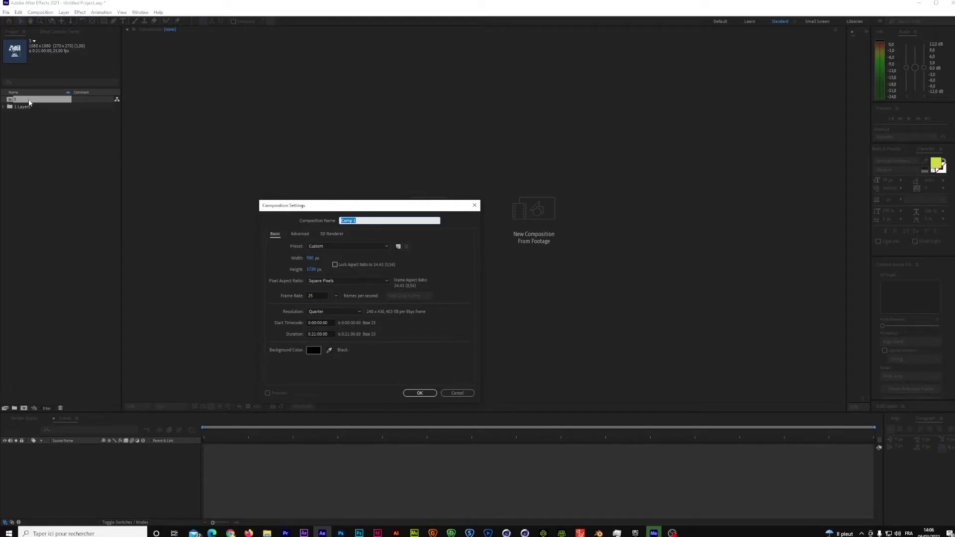
pyautogui.click(456, 393)
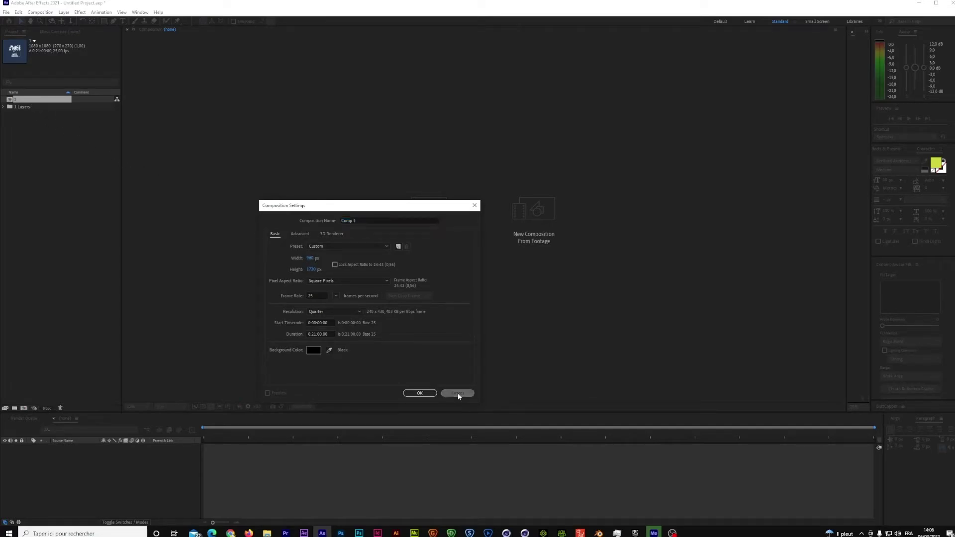
# Create a new composition from composition 1 and rename it Main
pyautogui.click(44, 323)
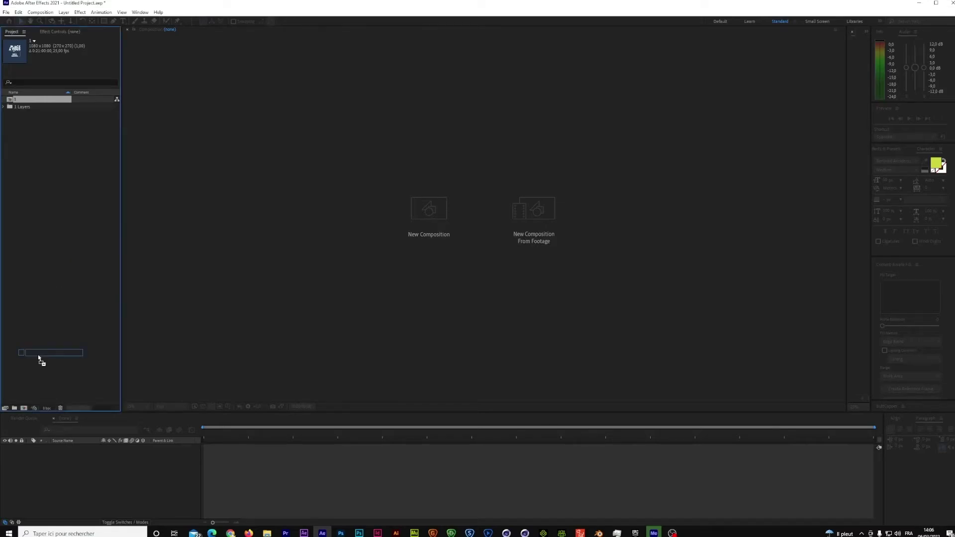
pyautogui.click(24, 408)
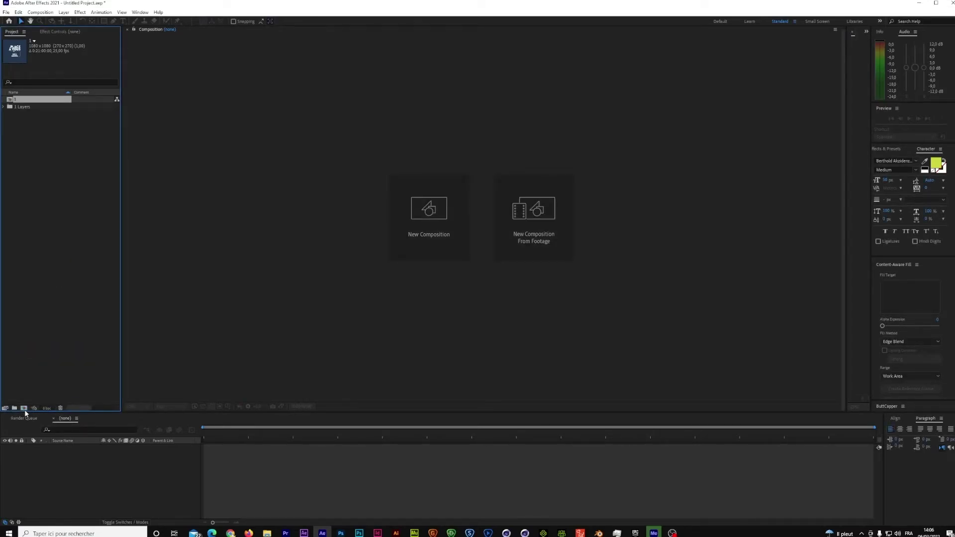
pyautogui.click(143, 470)
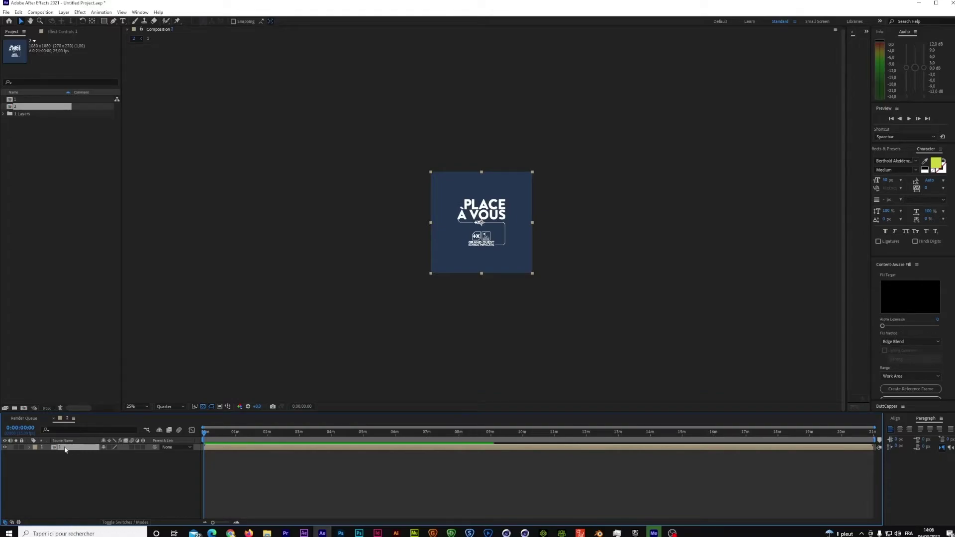
pyautogui.rightClick(19, 108)
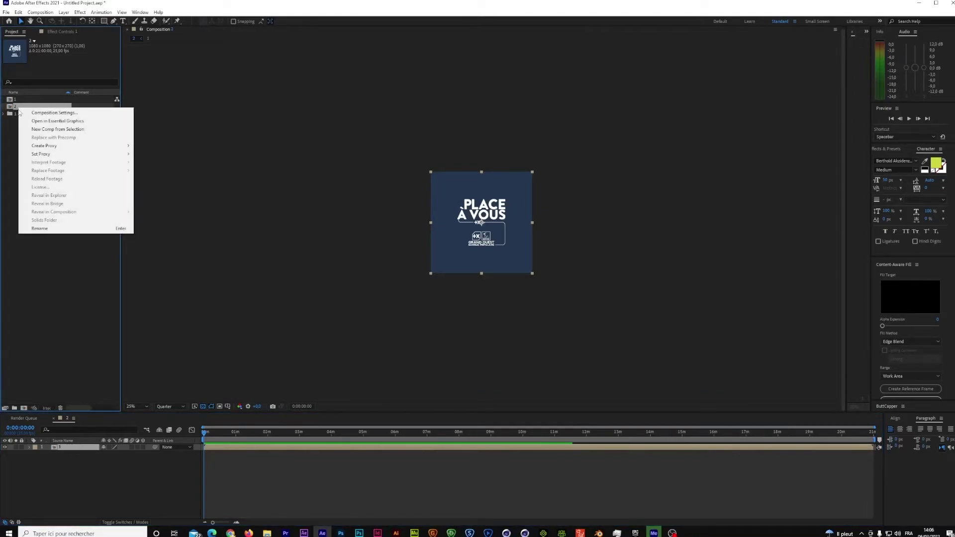
pyautogui.click(61, 229)
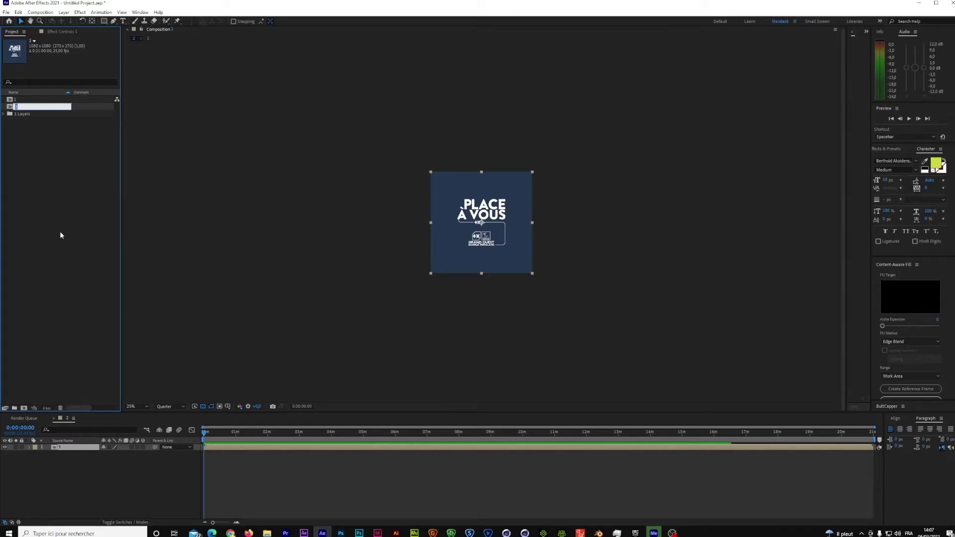
pyautogui.write('Main')
pyautogui.click(48, 200)
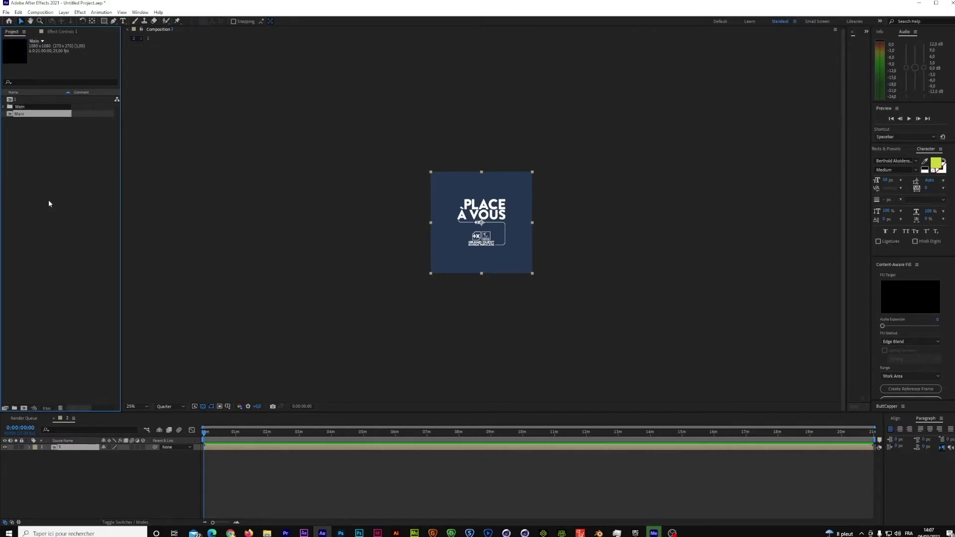
# Set composition 1's duration to 0:00:05:00 in its composition settings
pyautogui.click(15, 100)
pyautogui.rightClick(16, 101)
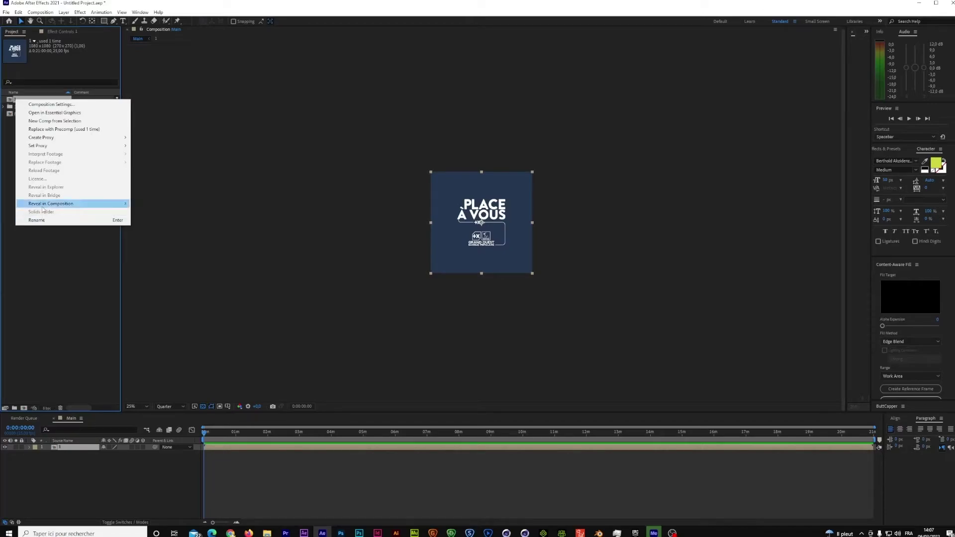
pyautogui.click(137, 170)
pyautogui.press('Return')
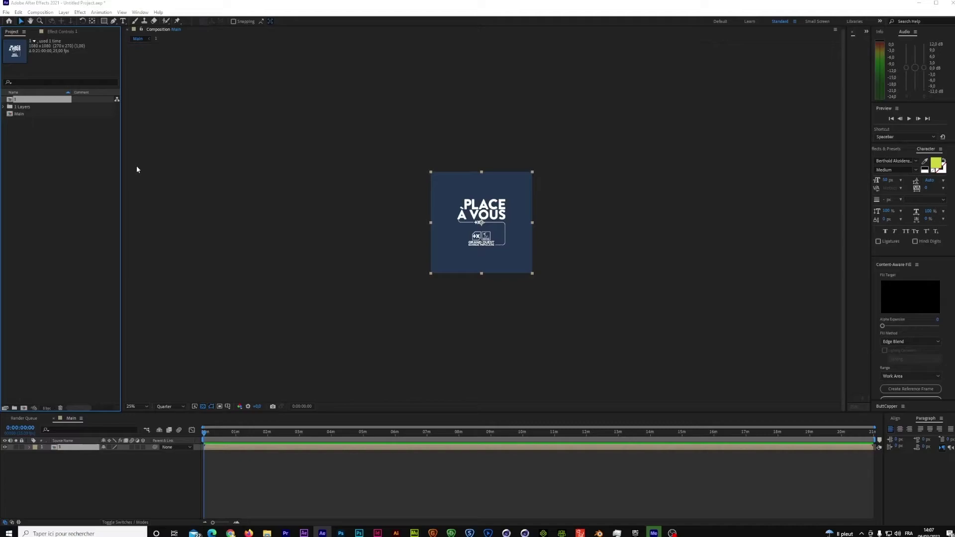
pyautogui.hotkey('ctrl', 'k')
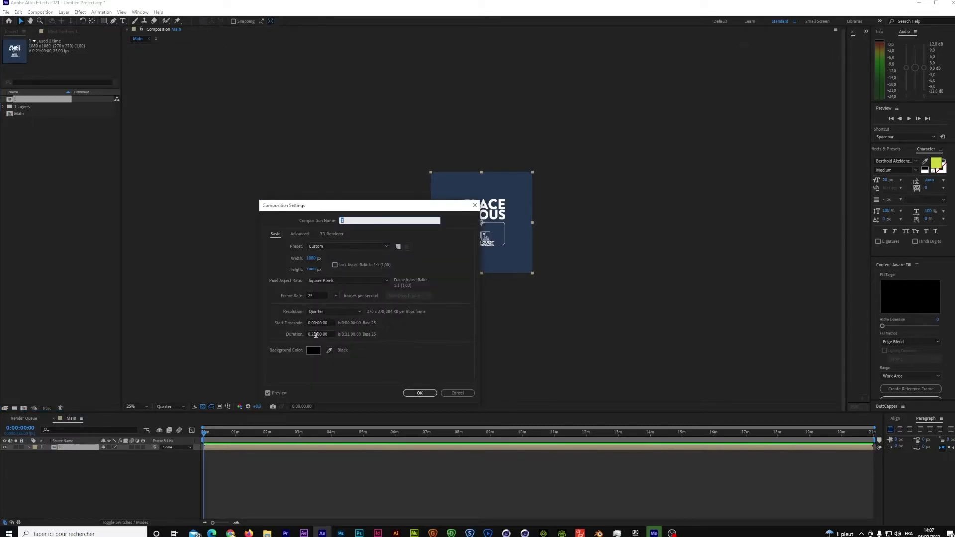
pyautogui.click(316, 334)
pyautogui.doubleClick(314, 335)
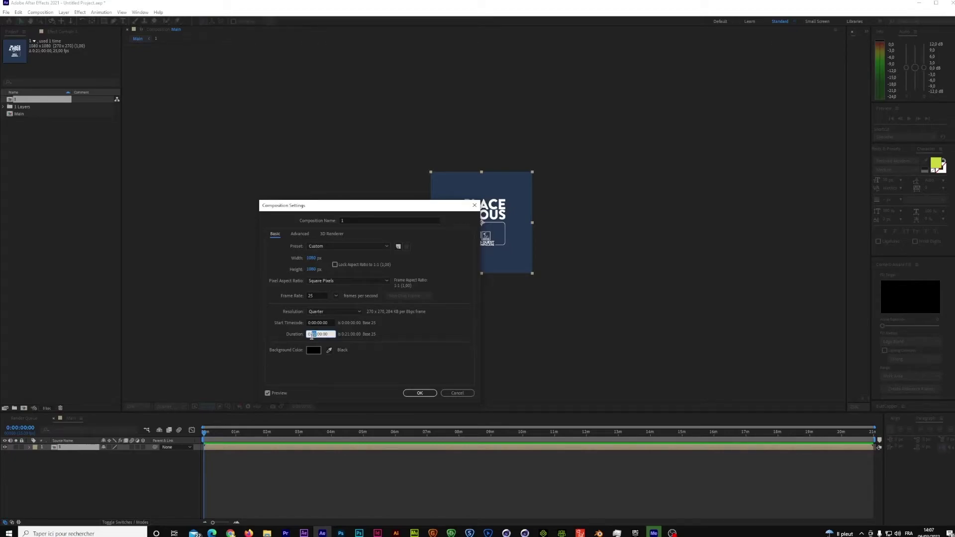
pyautogui.write('00')
pyautogui.click(421, 392)
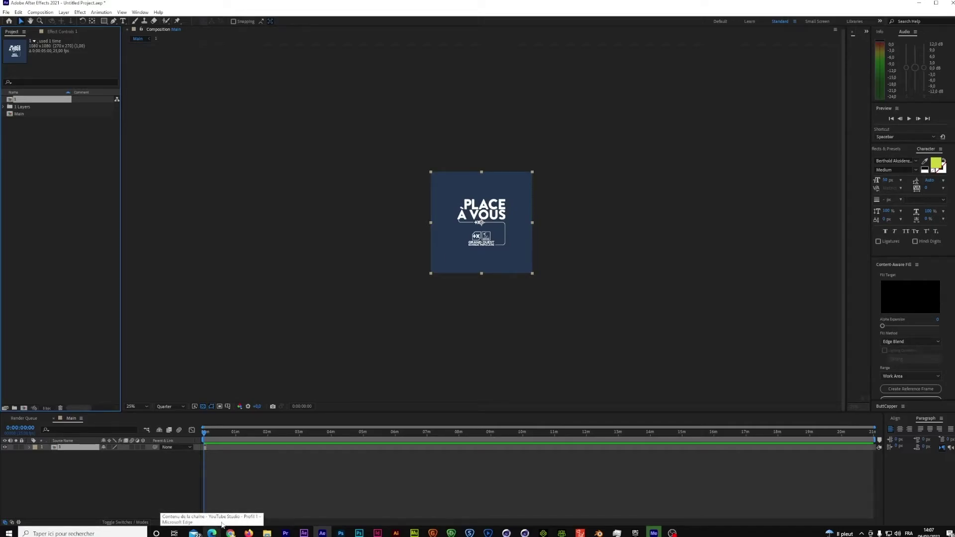
# Set the Main composition's duration to 0:05:00:00 in its composition settings
pyautogui.rightClick(20, 113)
pyautogui.click(132, 204)
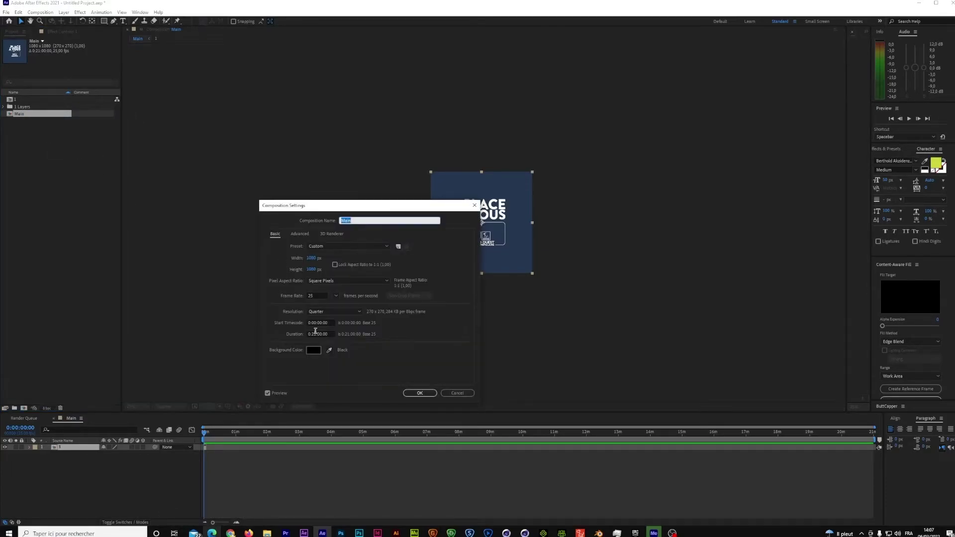
pyautogui.doubleClick(312, 334)
pyautogui.write('0')
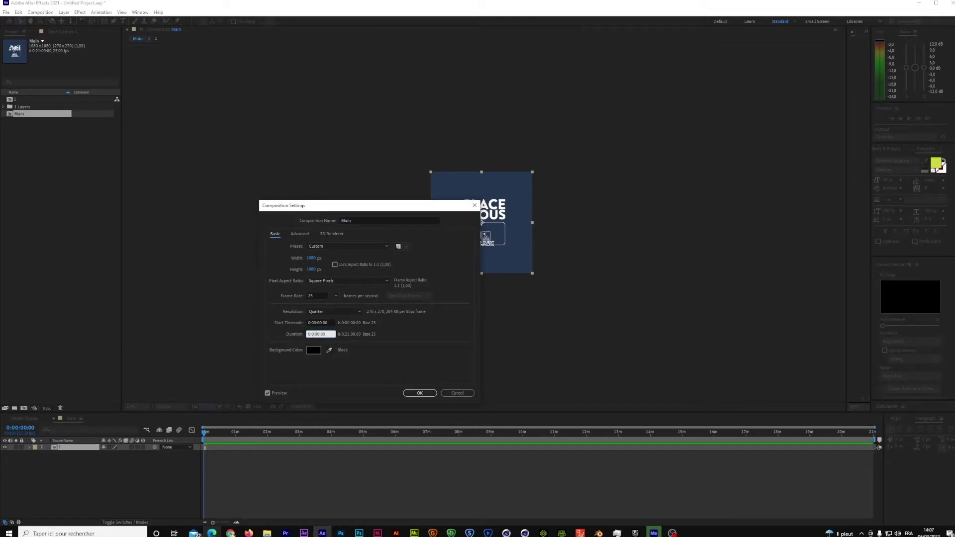
pyautogui.write('5')
pyautogui.click(426, 395)
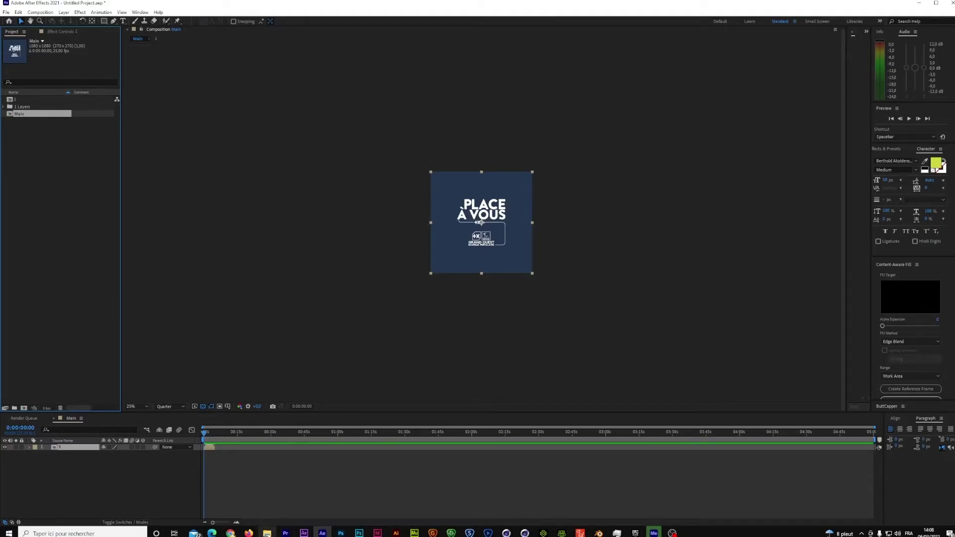
# Import 2.ai from the _FAB folder in File Explorer as a composition and add it to Main above layer 1
pyautogui.click(267, 533)
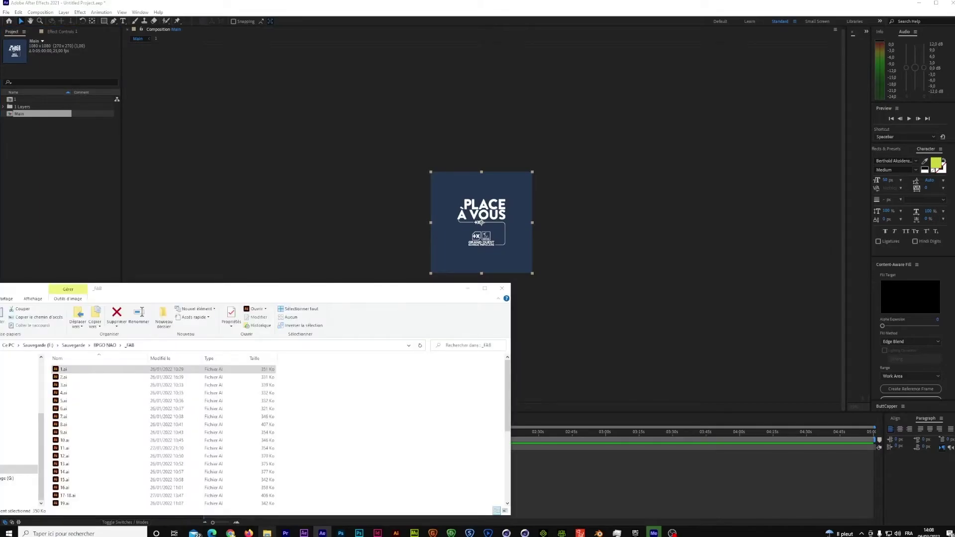
pyautogui.click(63, 377)
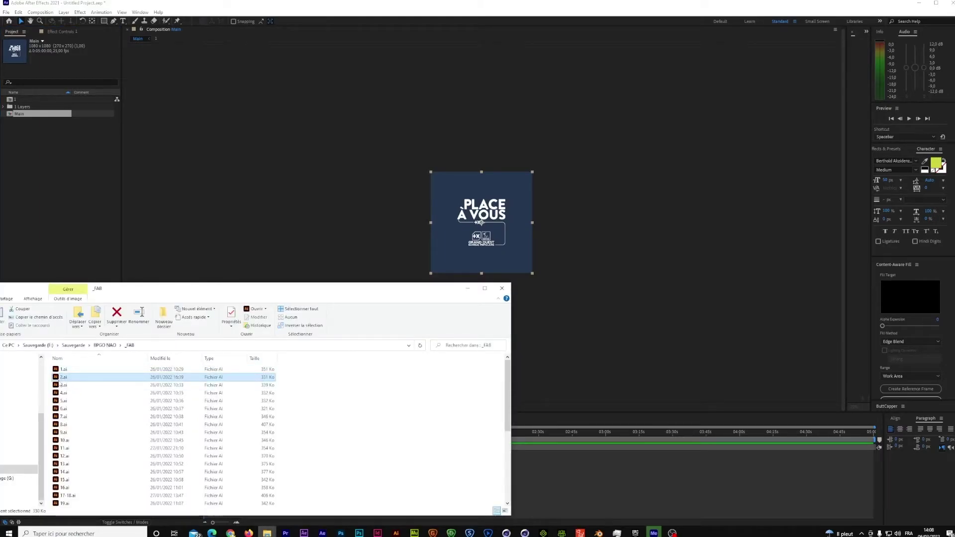
pyautogui.moveTo(68, 227); pyautogui.dragTo(59, 200)
pyautogui.click(41, 157)
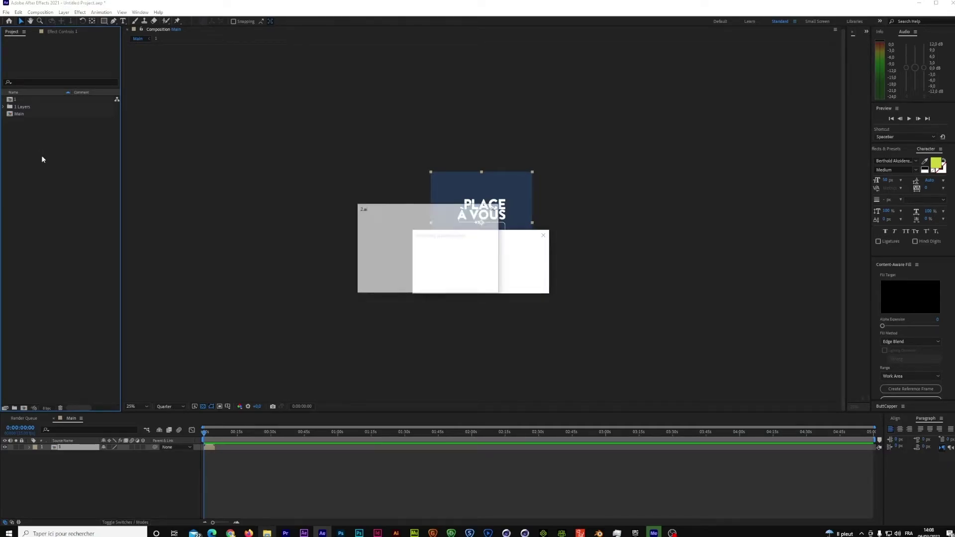
pyautogui.click(432, 285)
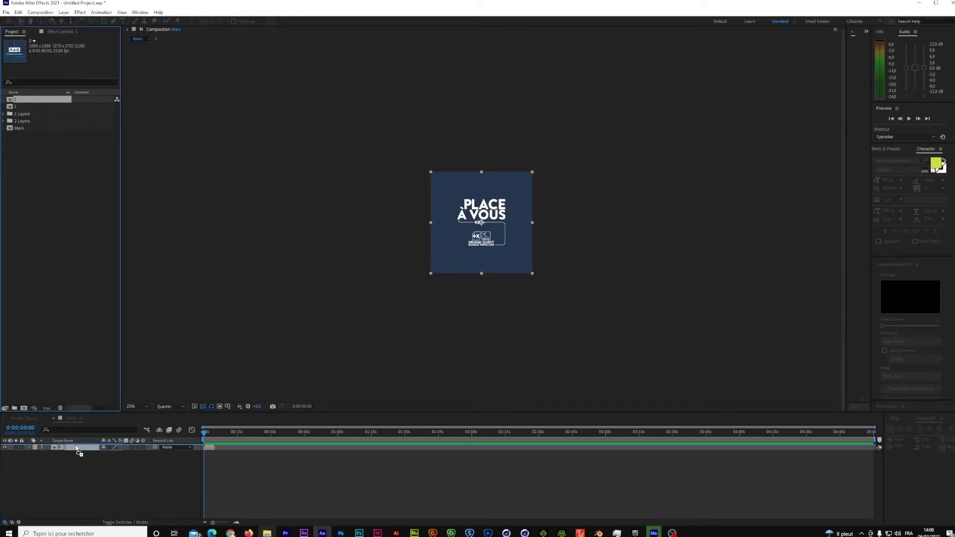
pyautogui.moveTo(77, 449); pyautogui.dragTo(137, 452)
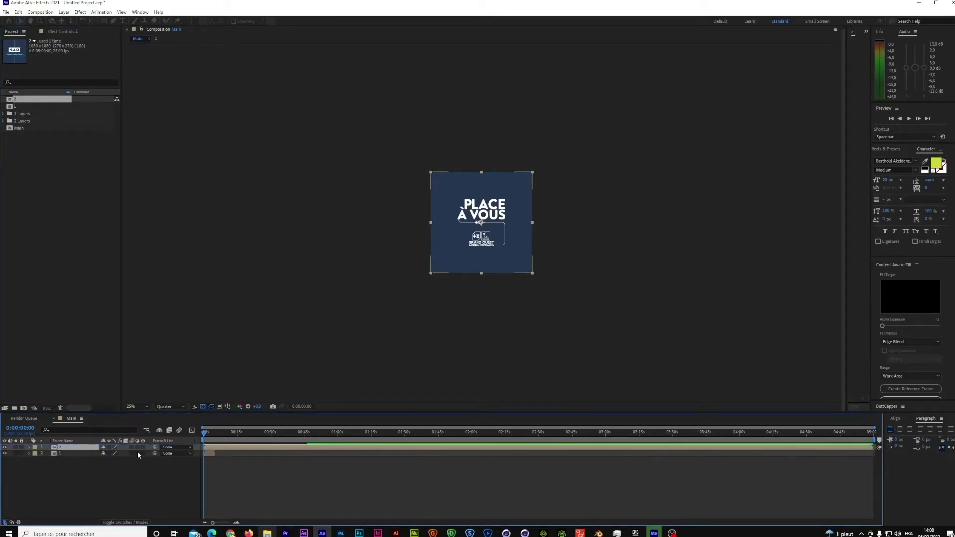
# Set composition 2's duration to 0:00:05:00 and move its layer in Main to start right after layer 1 ends
pyautogui.rightClick(28, 102)
pyautogui.click(49, 103)
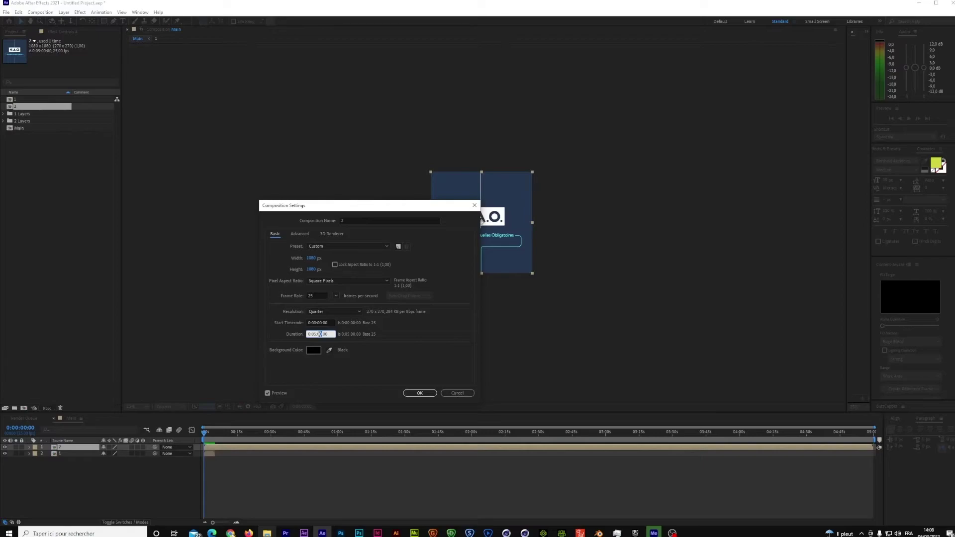
pyautogui.write('5')
pyautogui.click(427, 393)
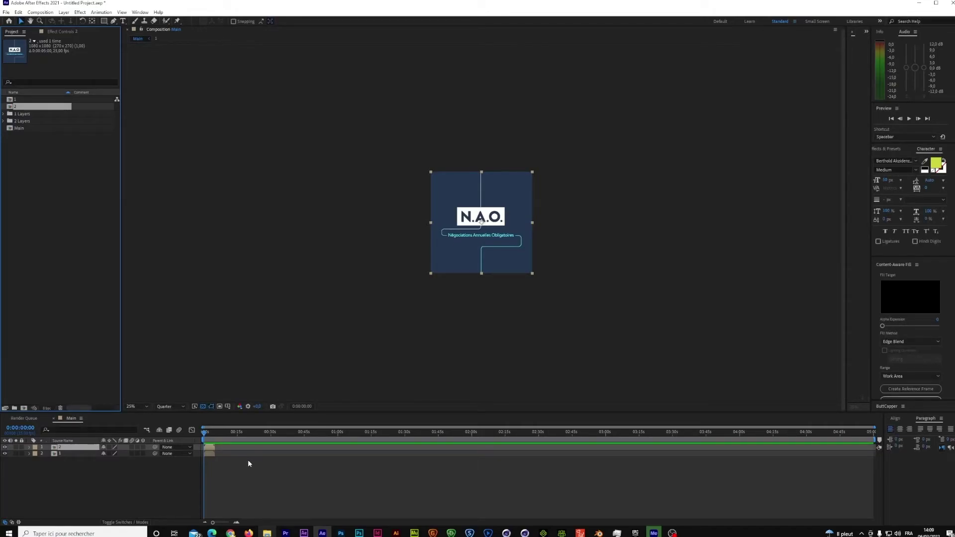
pyautogui.moveTo(213, 449); pyautogui.dragTo(221, 450)
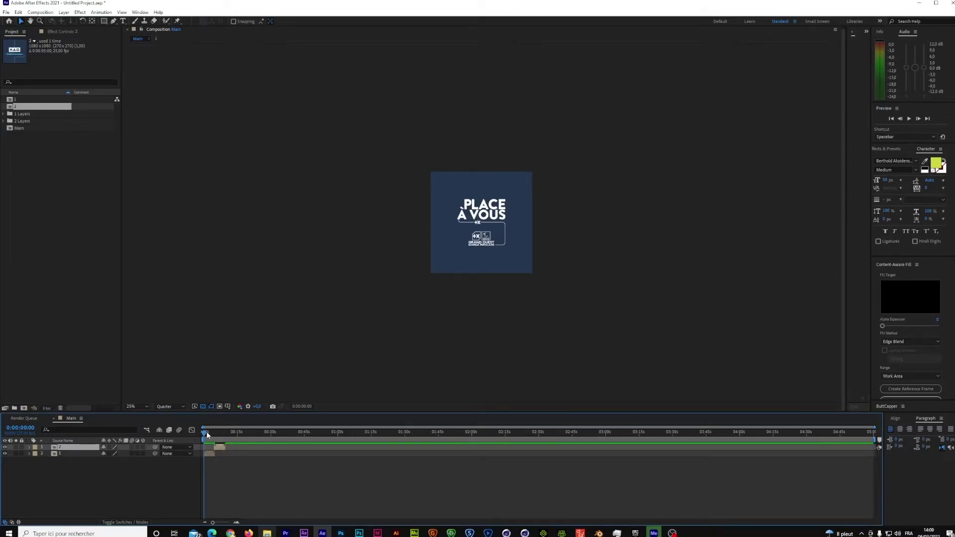
# Preview the start of Main, switch to Illustrator to view the 2.ai artwork, and return to After Effects
pyautogui.press('space')
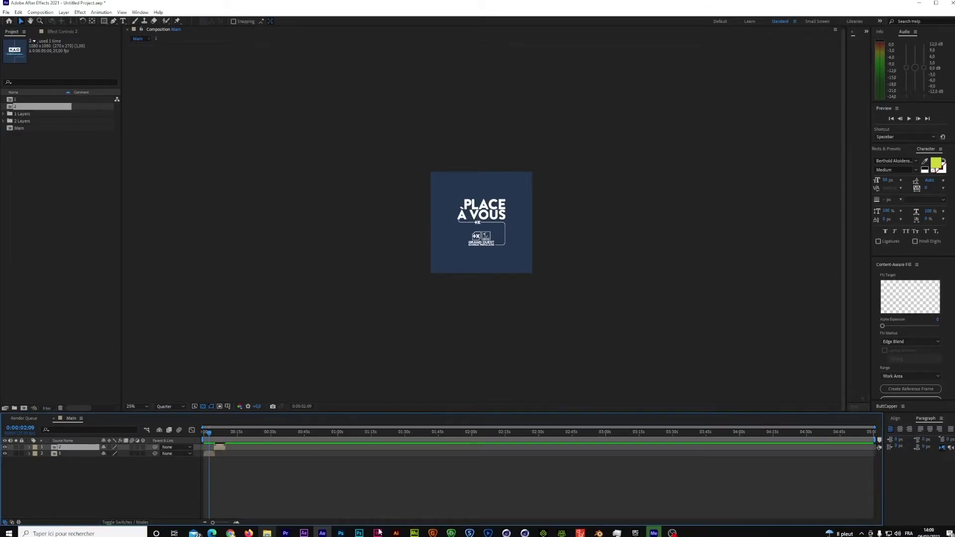
pyautogui.click(396, 533)
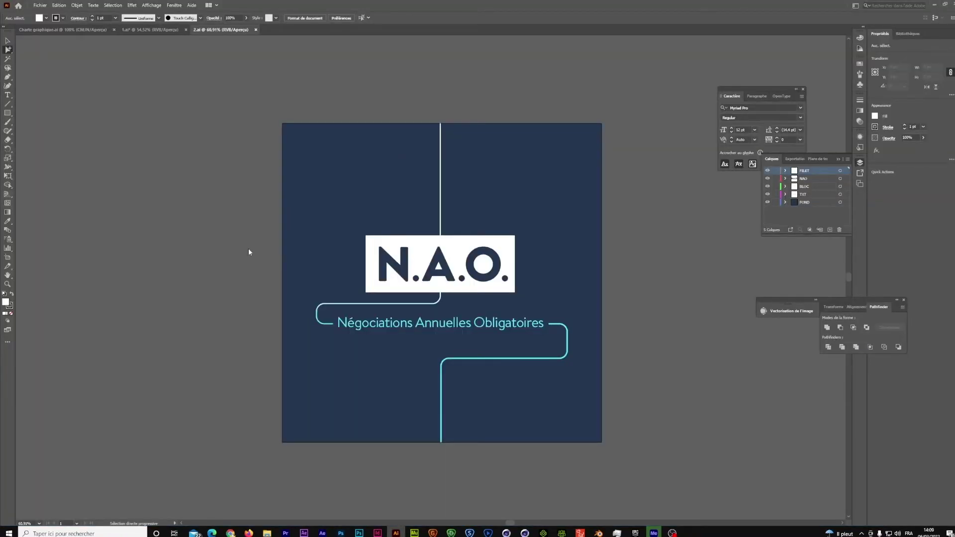
pyautogui.click(322, 534)
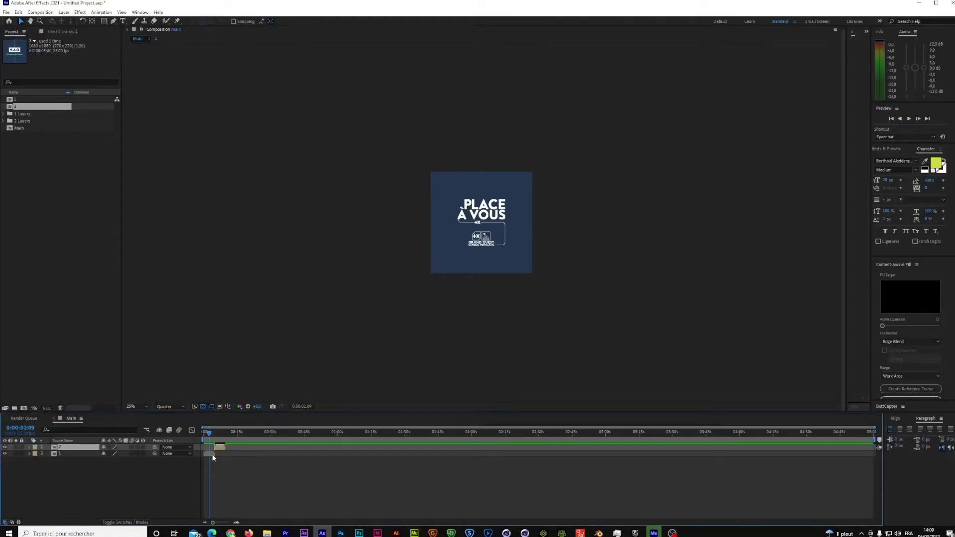
# Open composition 1 to inspect its PLACE À VOUS layer, return to Main, scrub its opening, and go back to the start
pyautogui.click(212, 454)
pyautogui.doubleClick(213, 455)
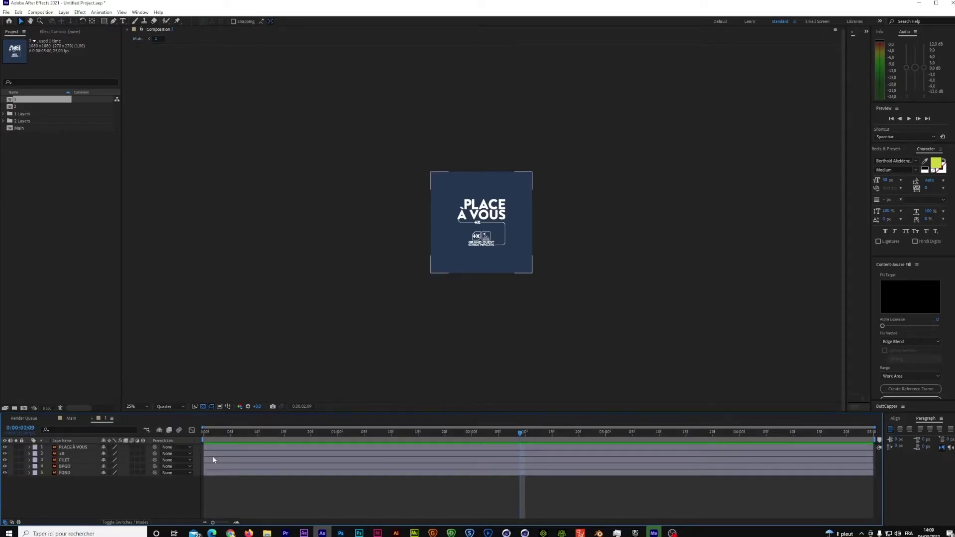
pyautogui.click(64, 449)
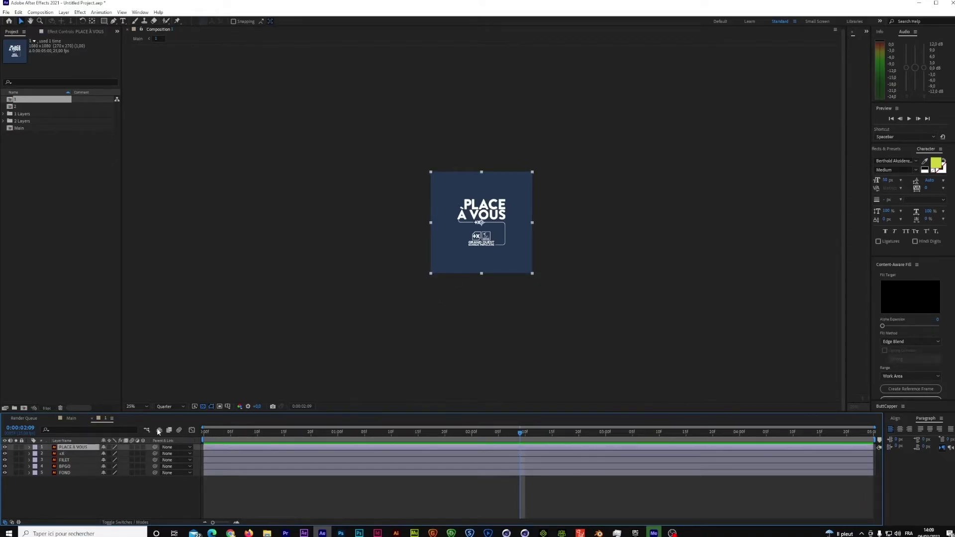
pyautogui.click(73, 419)
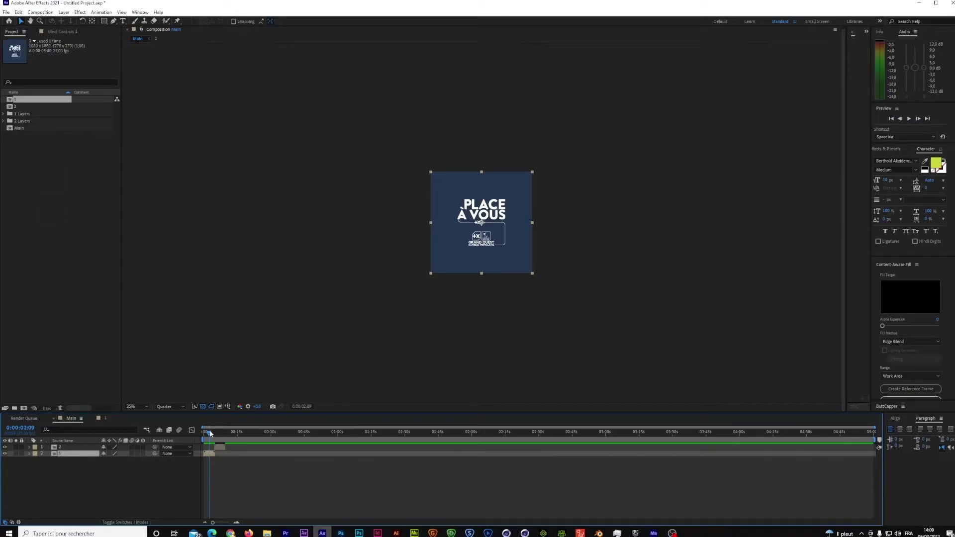
pyautogui.click(207, 436)
pyautogui.moveTo(207, 436); pyautogui.dragTo(213, 437)
pyautogui.press('Home')
# Open the recent project BPGO.aep, discarding the changes to the untitled project
pyautogui.click(6, 12)
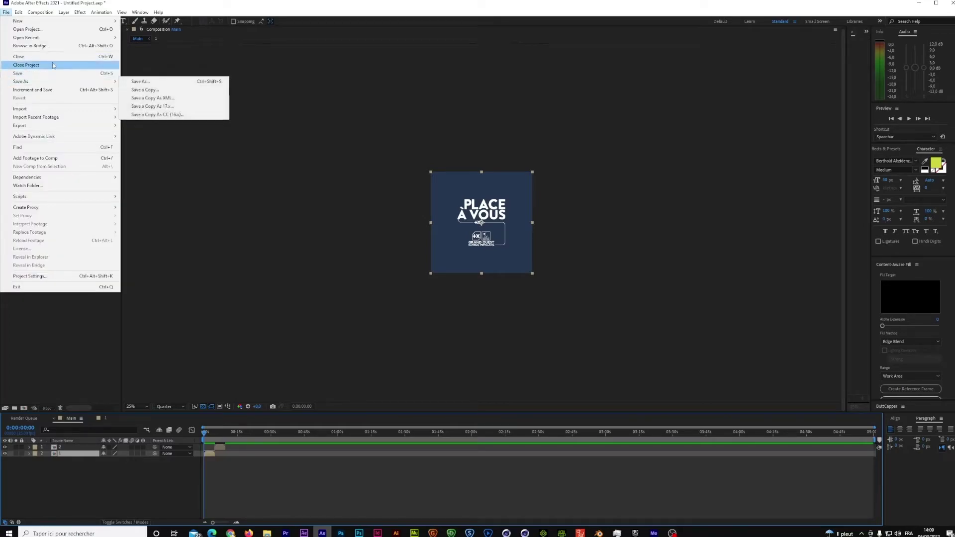
pyautogui.moveTo(59, 38)
pyautogui.click(168, 38)
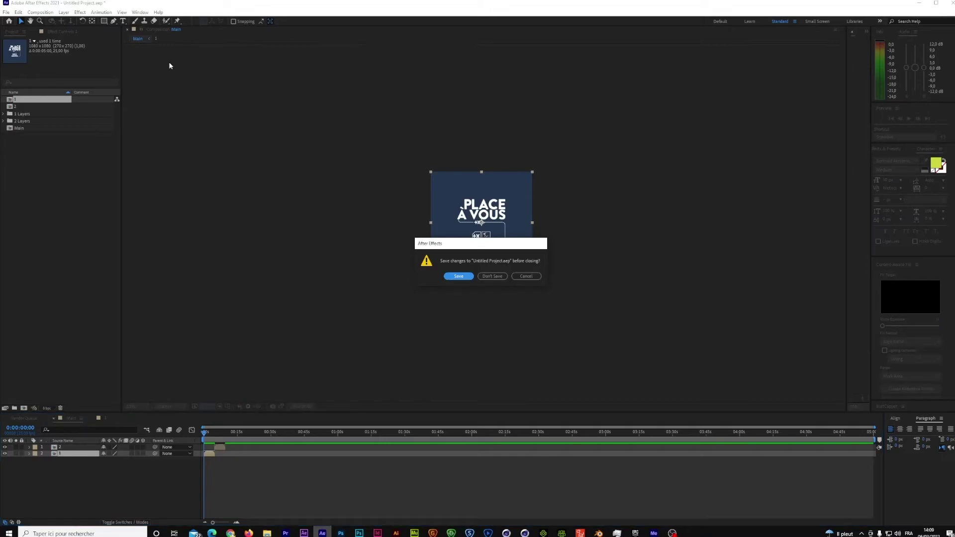
pyautogui.click(489, 276)
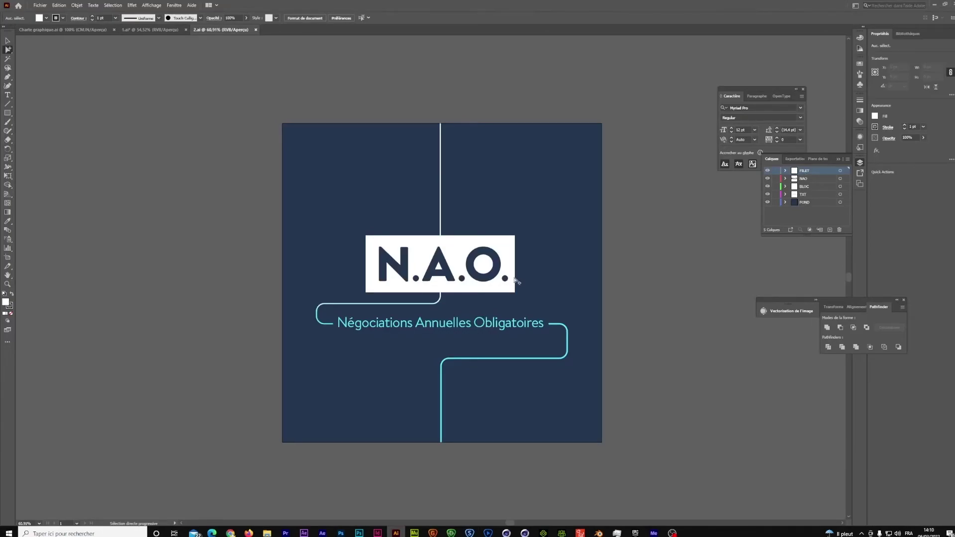
# In Illustrator, select the white block behind N.A.O. in 2.ai and the TXT layer's text to show their layers
pyautogui.click(494, 283)
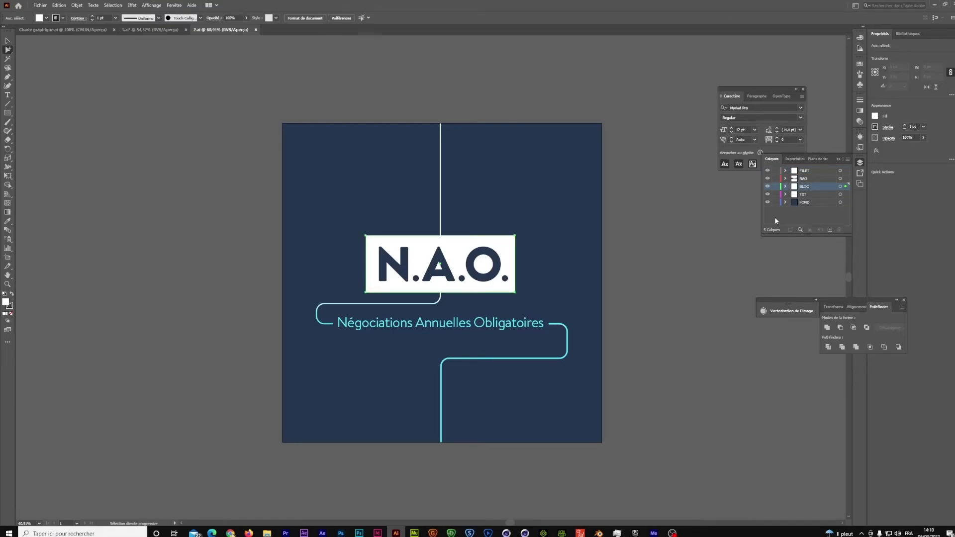
pyautogui.hotkey('ctrl', 'alt', '[')
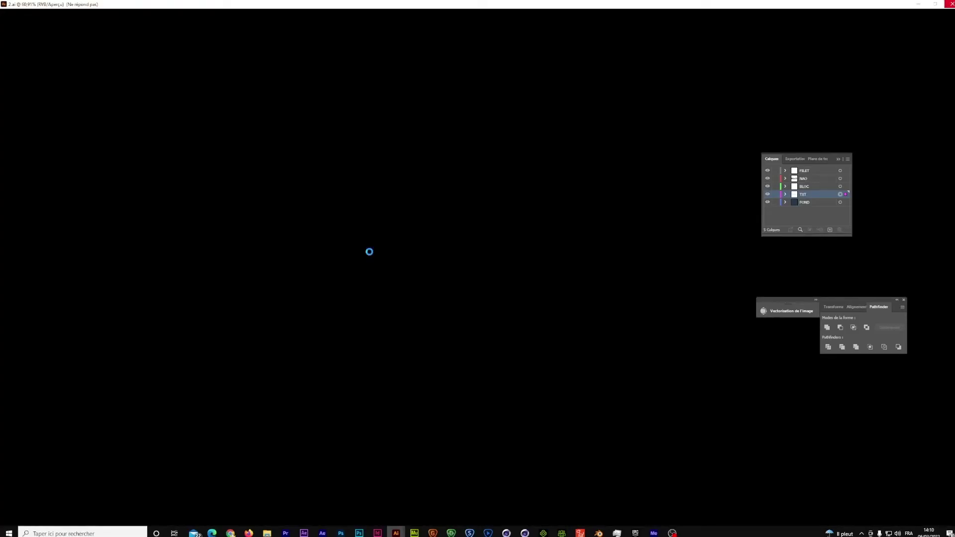
# Switch to After Effects and examine the staggered storyboard layers in Main, scrubbing between 0:00:08:06 and 0:00:33:17 and stopping at 0:00:10:11
pyautogui.click(323, 533)
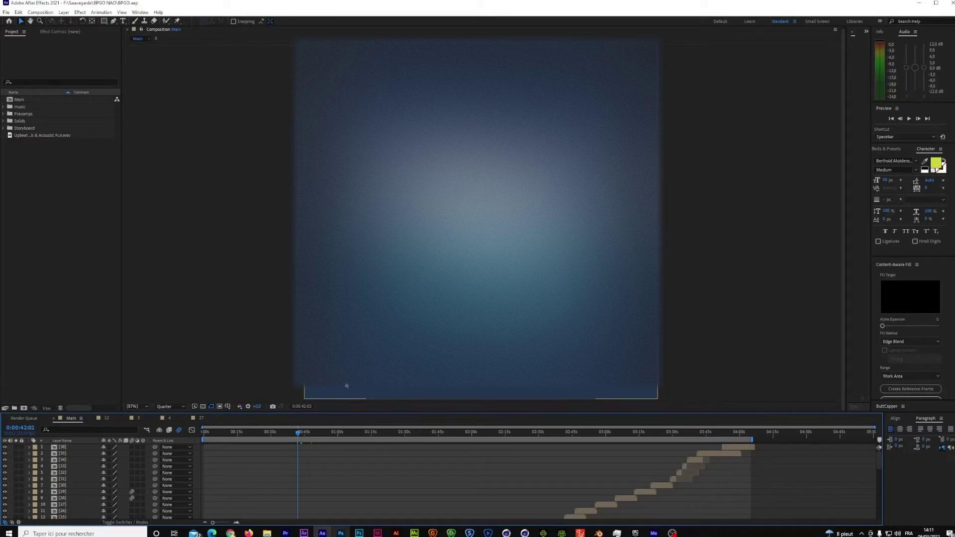
pyautogui.moveTo(876, 465); pyautogui.dragTo(884, 499)
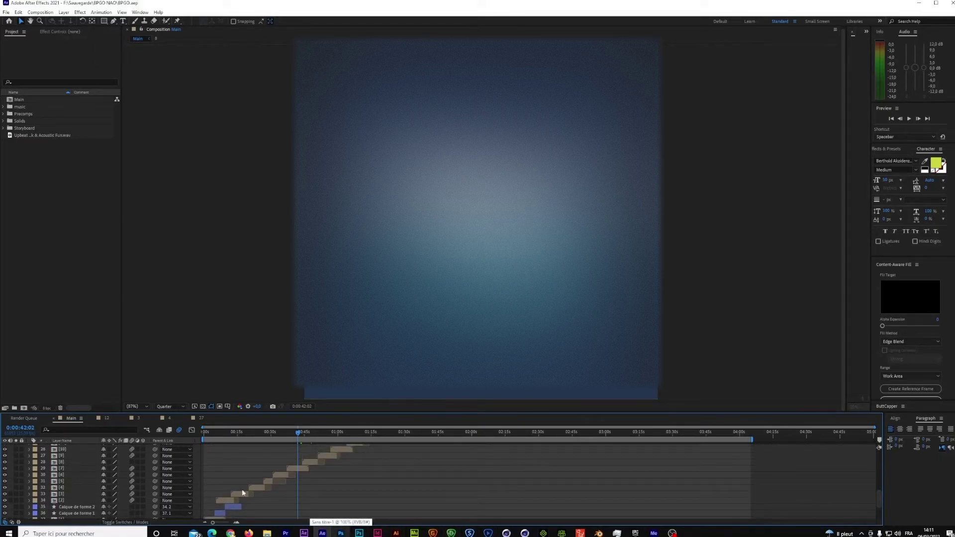
pyautogui.scroll(-1, 596, 474)
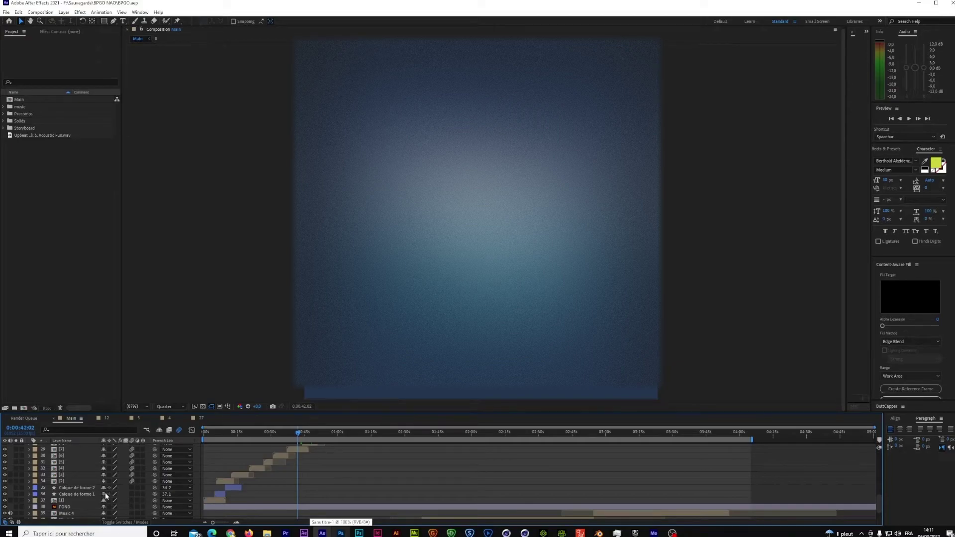
pyautogui.click(230, 435)
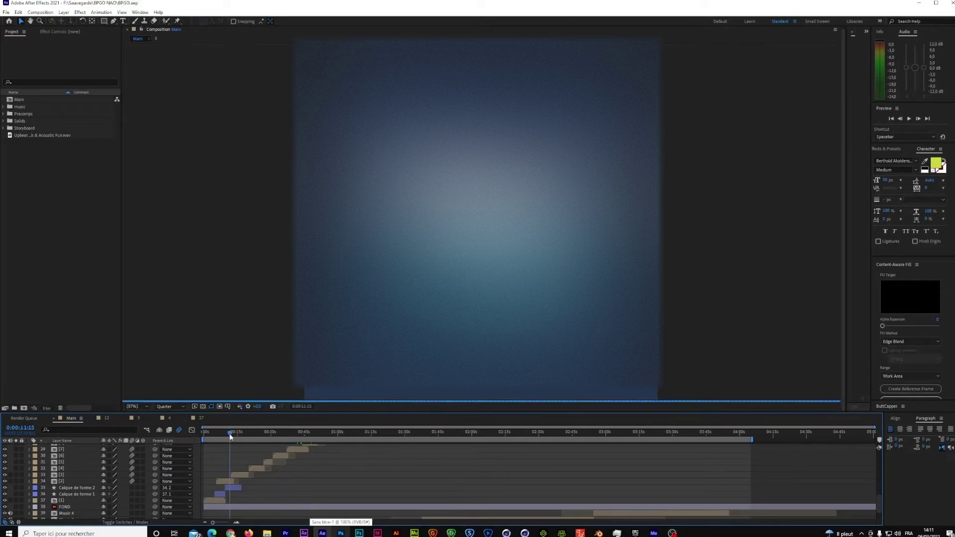
pyautogui.moveTo(230, 436); pyautogui.dragTo(223, 436)
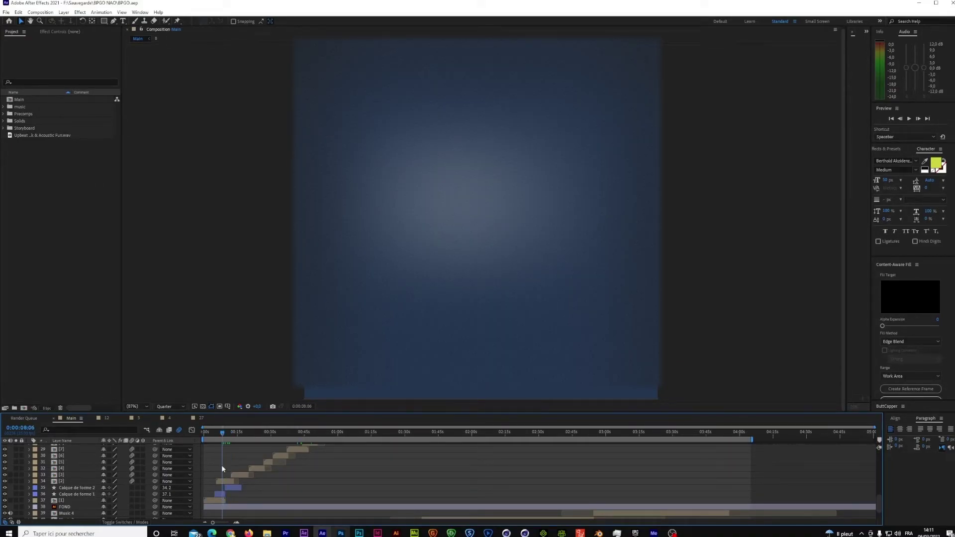
pyautogui.moveTo(223, 436); pyautogui.dragTo(261, 439)
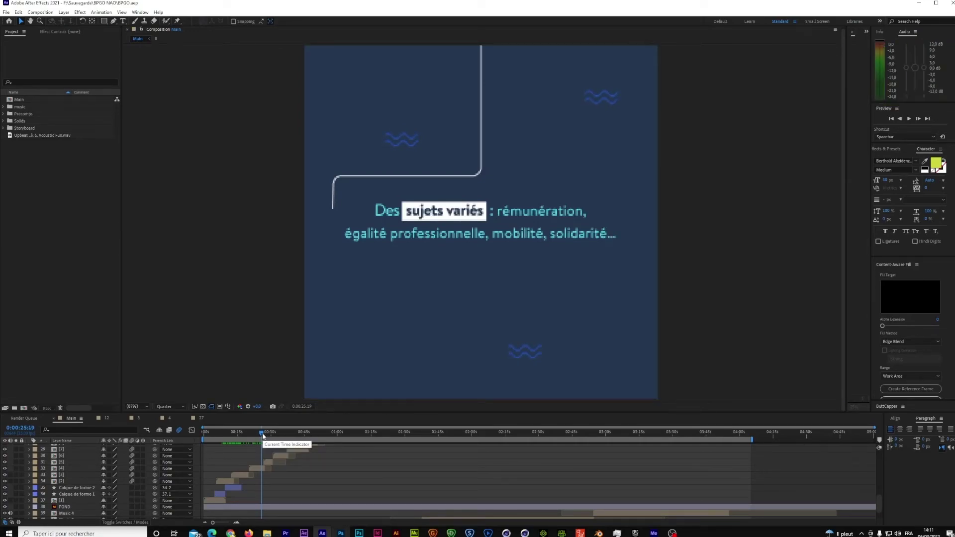
pyautogui.moveTo(262, 433); pyautogui.dragTo(279, 435)
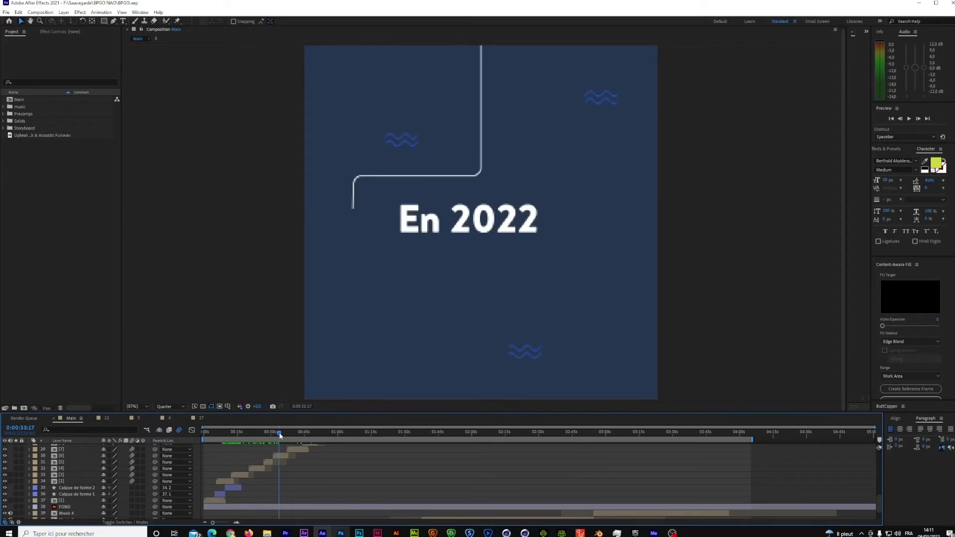
pyautogui.moveTo(279, 433); pyautogui.dragTo(228, 451)
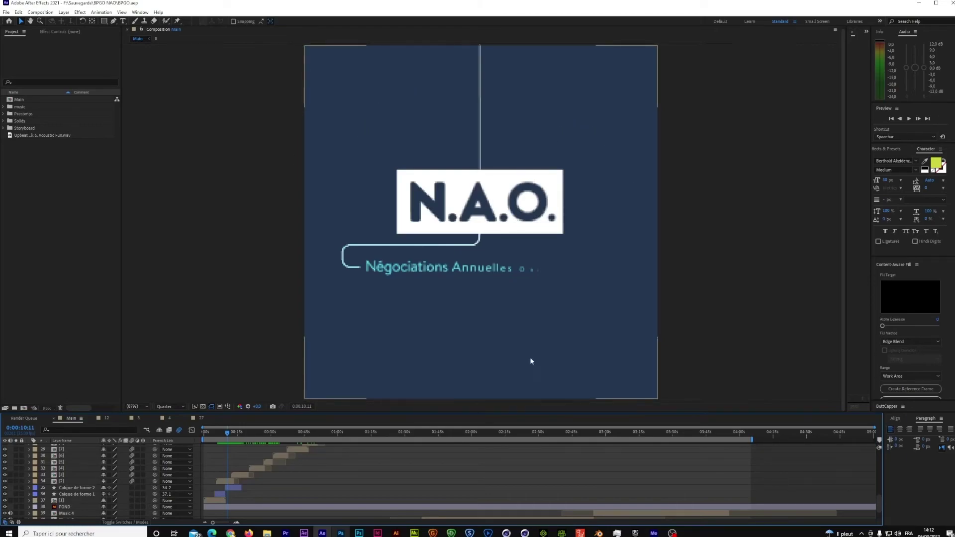
# Scrub Main to 0:00:17:09 to view the dialogue social scene, and switch to Illustrator to show the 1.ai artwork
pyautogui.moveTo(227, 433); pyautogui.dragTo(240, 433)
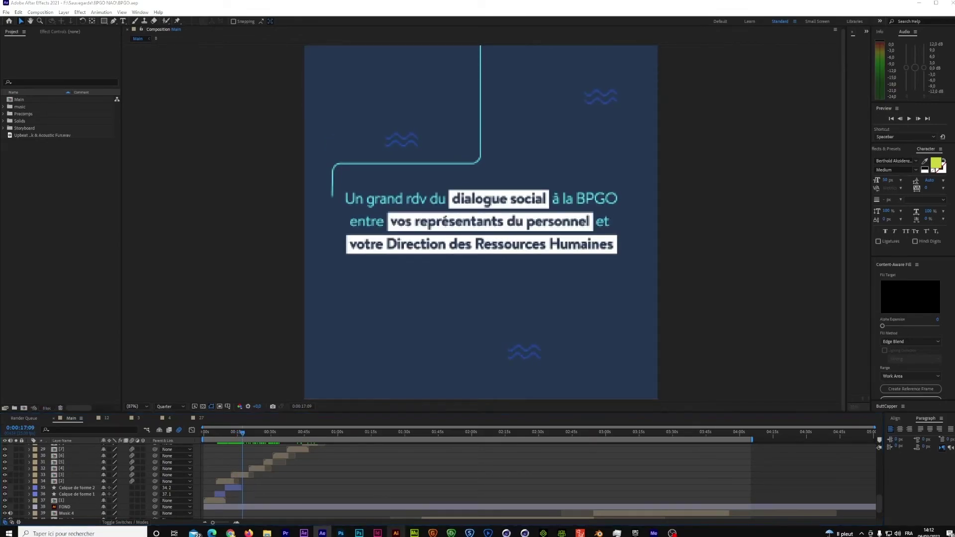
pyautogui.hotkey('alt', 'Tab')
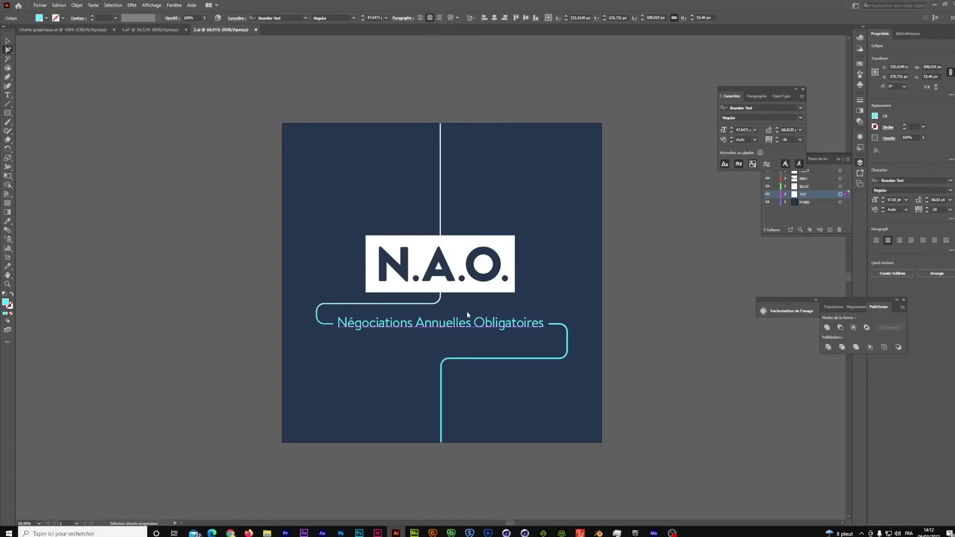
pyautogui.click(154, 30)
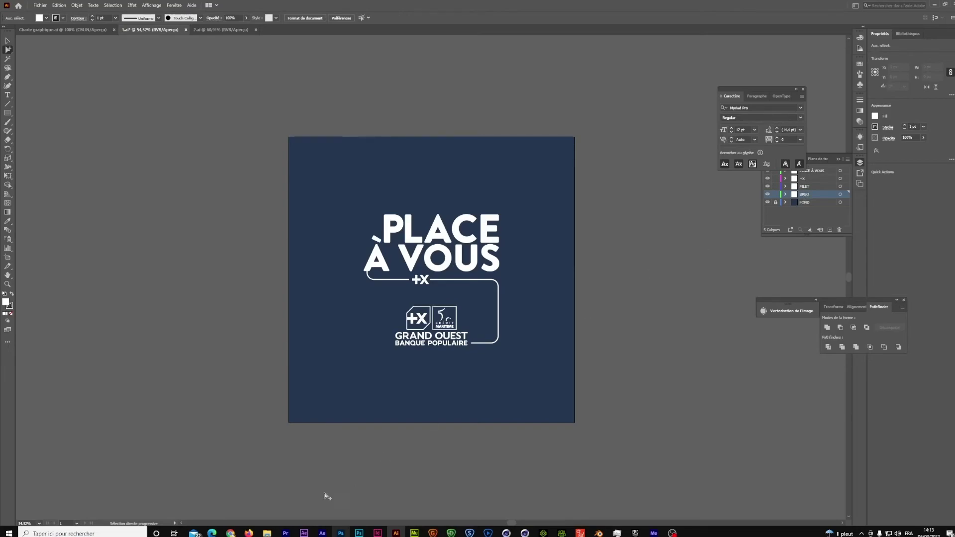
# Look over the numbered storyboard .ai files in the _FAB folder, and return to After Effects
pyautogui.click(266, 533)
pyautogui.moveTo(202, 291); pyautogui.dragTo(203, 180)
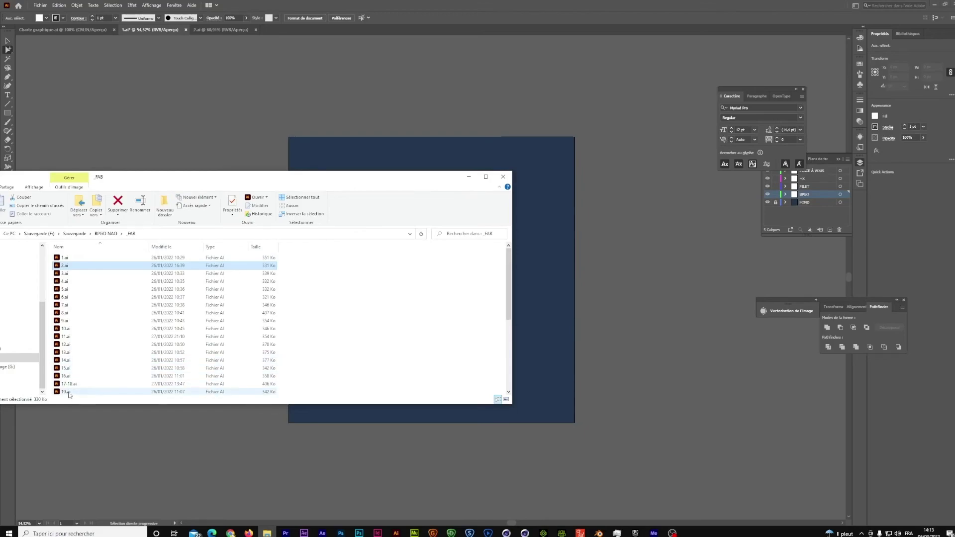
pyautogui.click(634, 344)
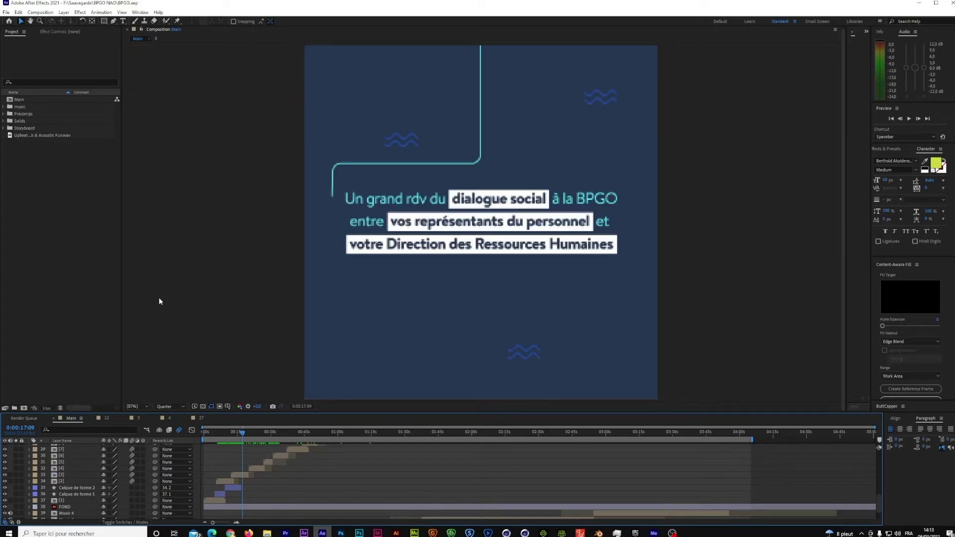
# Select layer [1] in Main and open the composition that holds the PERSO and BLOC layers
pyautogui.click(215, 500)
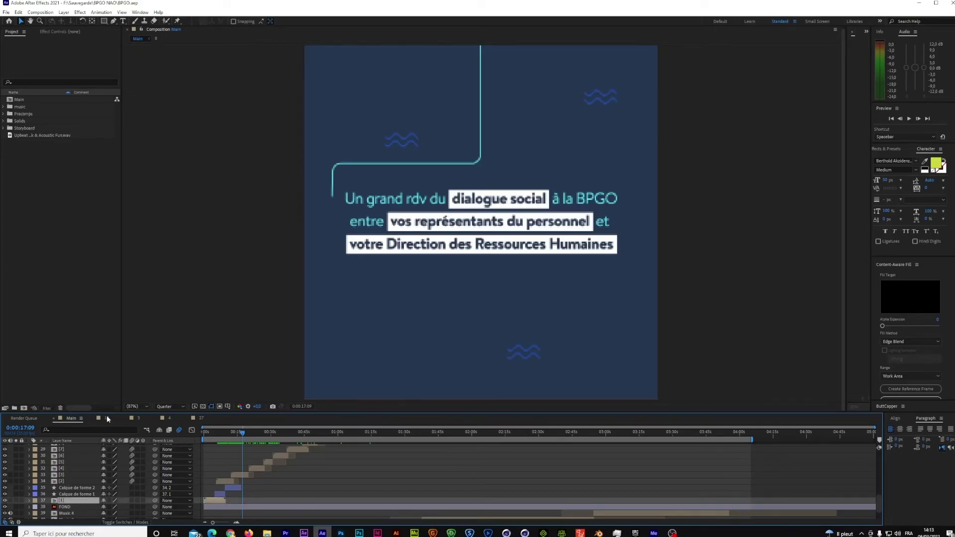
pyautogui.click(106, 417)
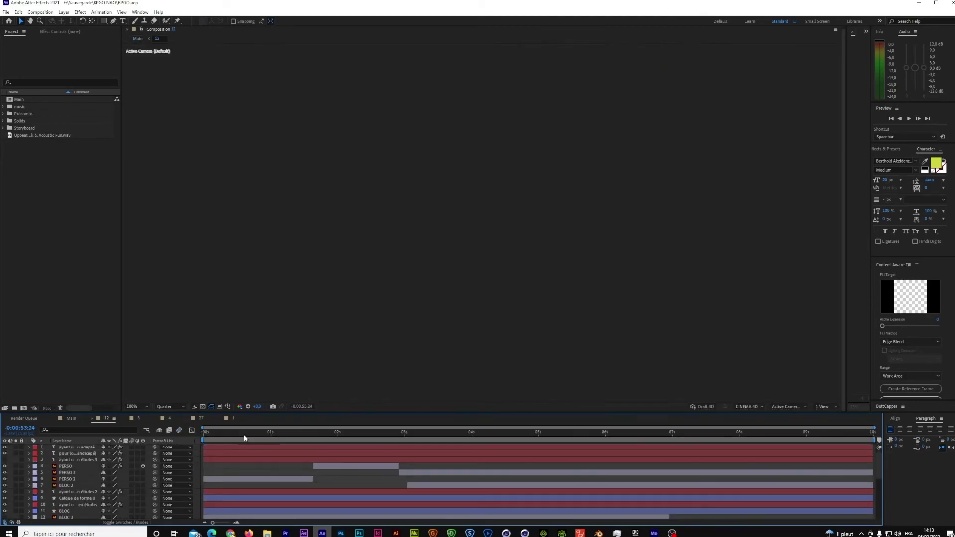
# In Illustrator, place the Type tool's cursor in the Négociations Annuelles Obligatoires line of 2.ai and show its text options
pyautogui.click(395, 533)
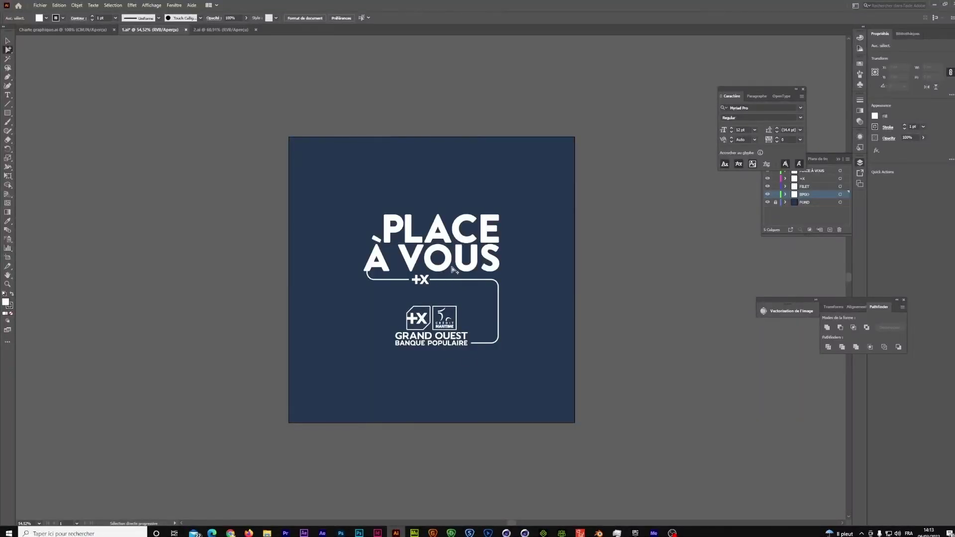
pyautogui.click(7, 96)
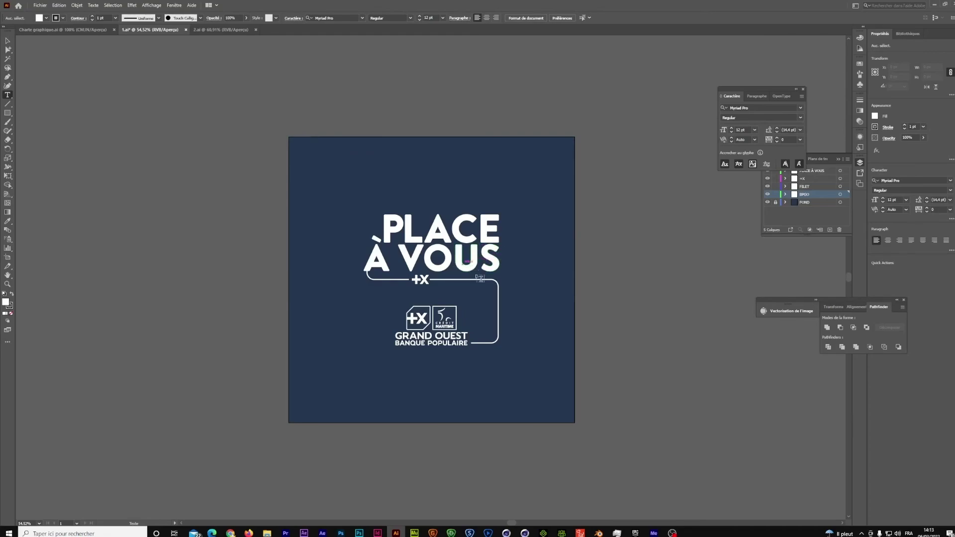
pyautogui.click(207, 30)
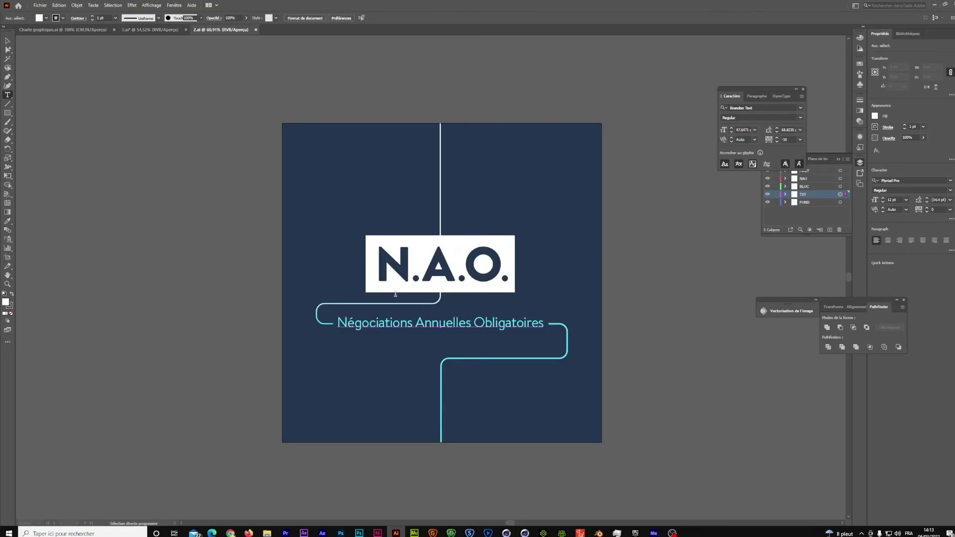
pyautogui.click(384, 324)
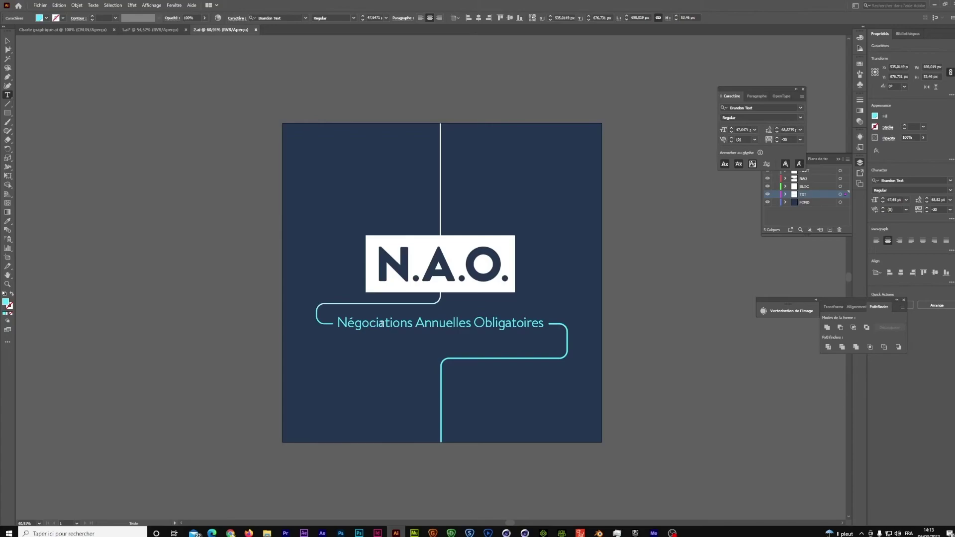
pyautogui.rightClick(384, 324)
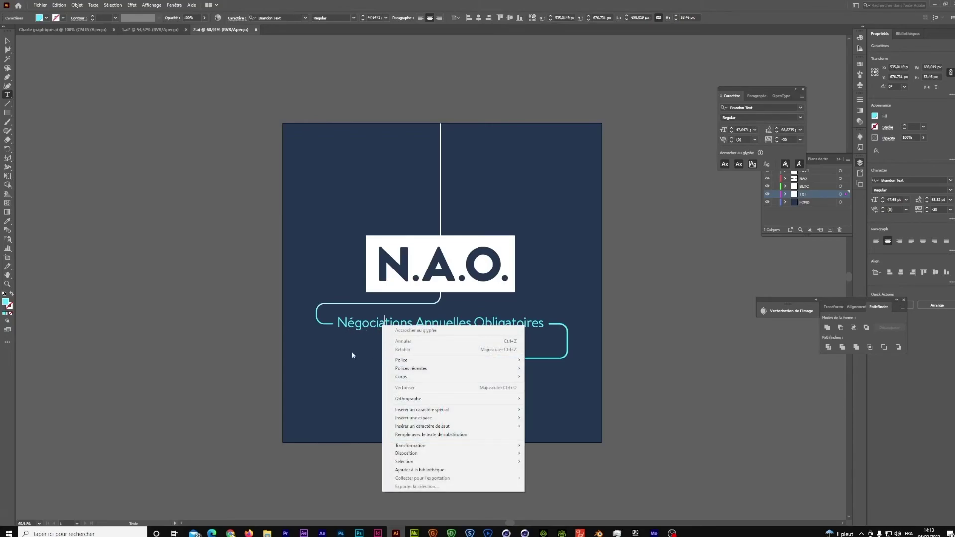
# Switch to After Effects, return to Main, and scrub the reveal of the last dialogue social line, stopping at 0:00:16:21
pyautogui.click(319, 534)
pyautogui.click(320, 533)
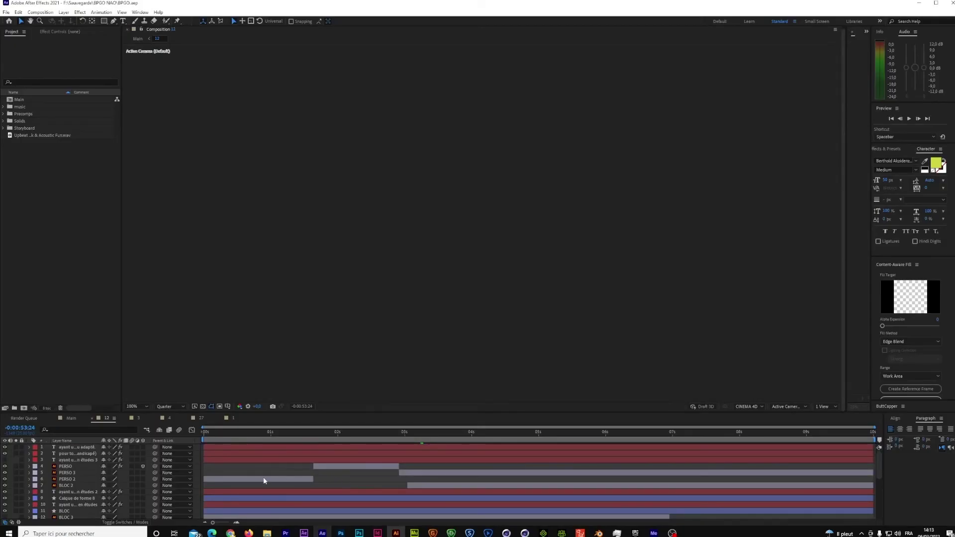
pyautogui.click(70, 418)
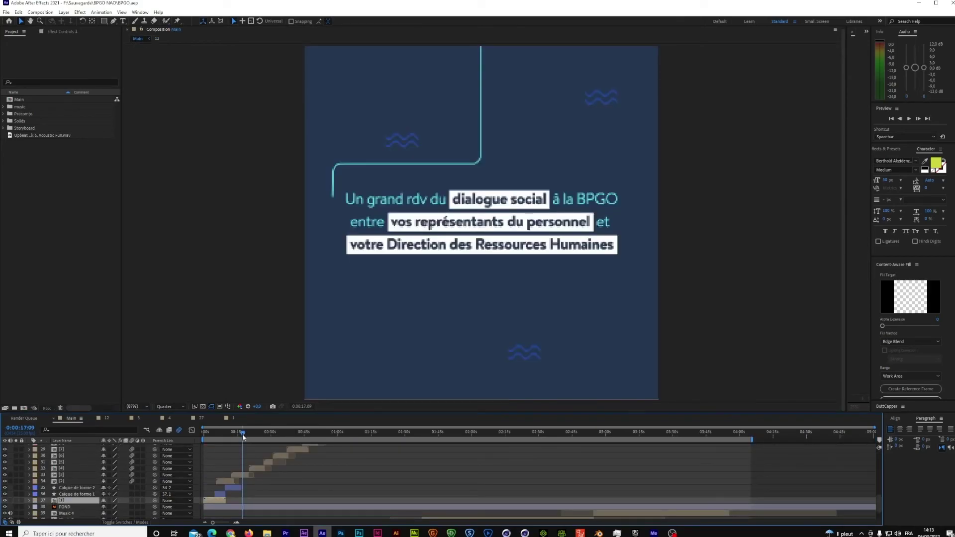
pyautogui.moveTo(243, 435); pyautogui.dragTo(234, 435)
pyautogui.moveTo(233, 435); pyautogui.dragTo(239, 437)
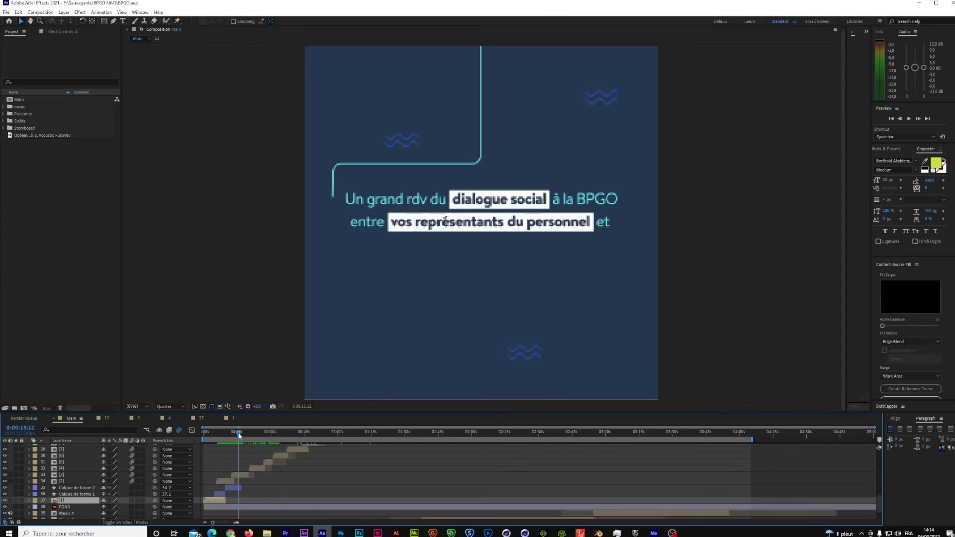
pyautogui.moveTo(239, 435); pyautogui.dragTo(240, 435)
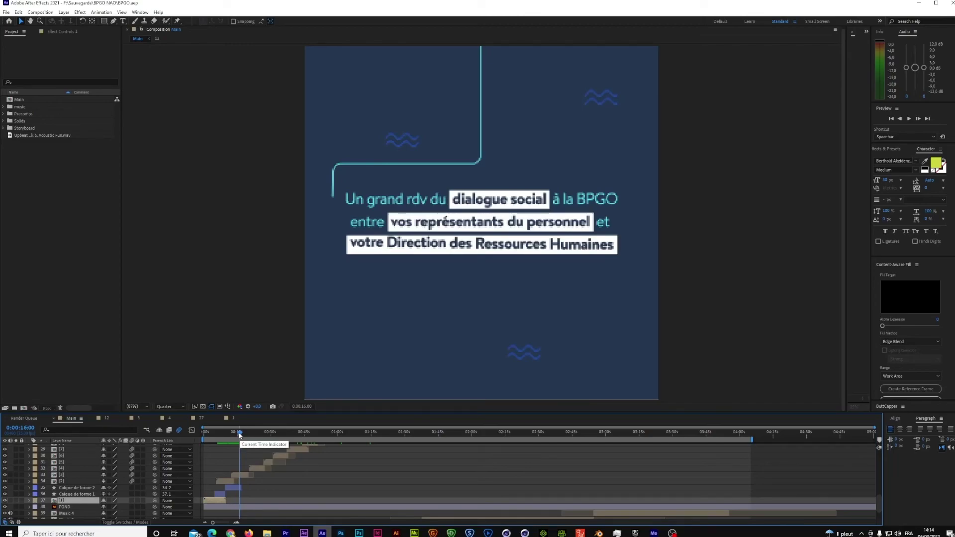
pyautogui.moveTo(240, 434); pyautogui.dragTo(241, 434)
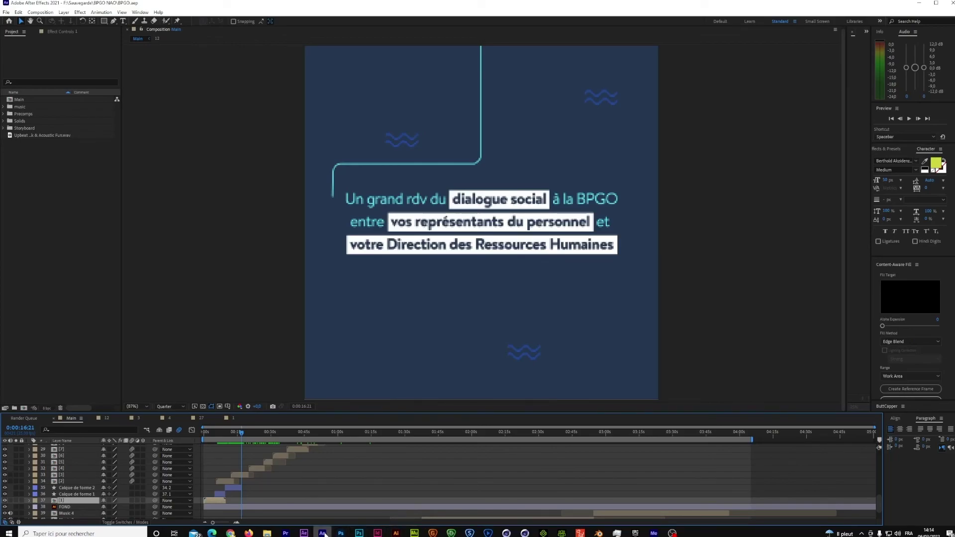
# Review the same line's reveal from around 0:00:15:21, and scrub on to the Des accords en cohérence scene at 0:00:29:24
pyautogui.moveTo(238, 432); pyautogui.dragTo(236, 433)
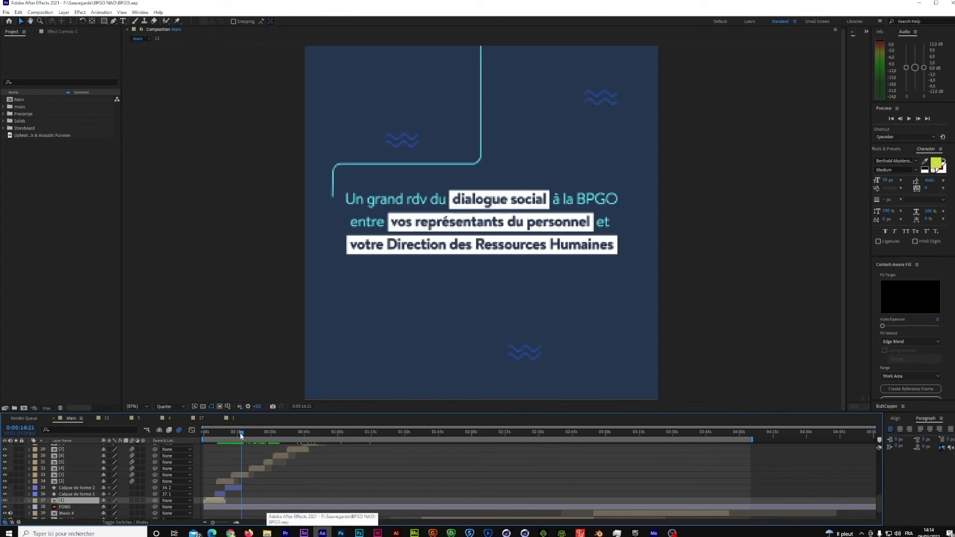
pyautogui.press('space')
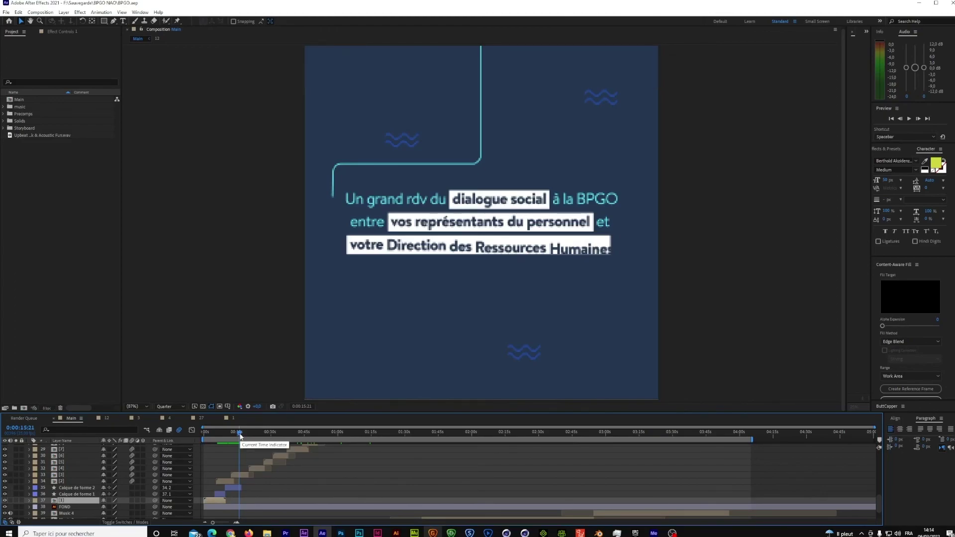
pyautogui.moveTo(240, 436); pyautogui.dragTo(243, 442)
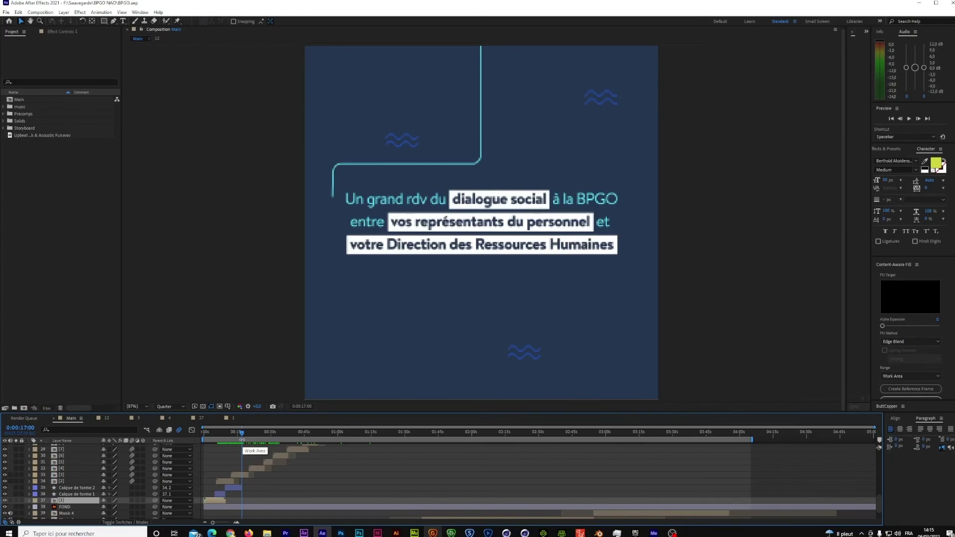
pyautogui.moveTo(241, 437); pyautogui.dragTo(271, 438)
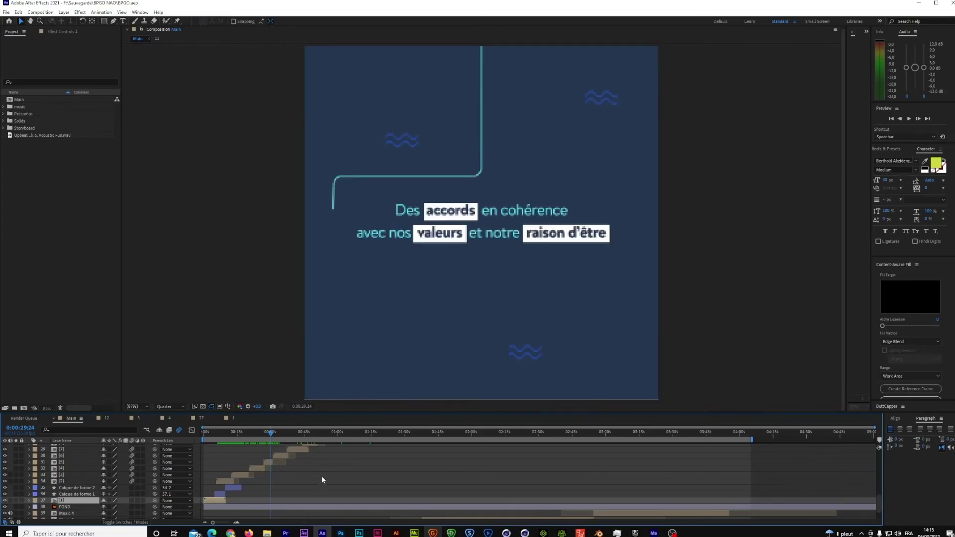